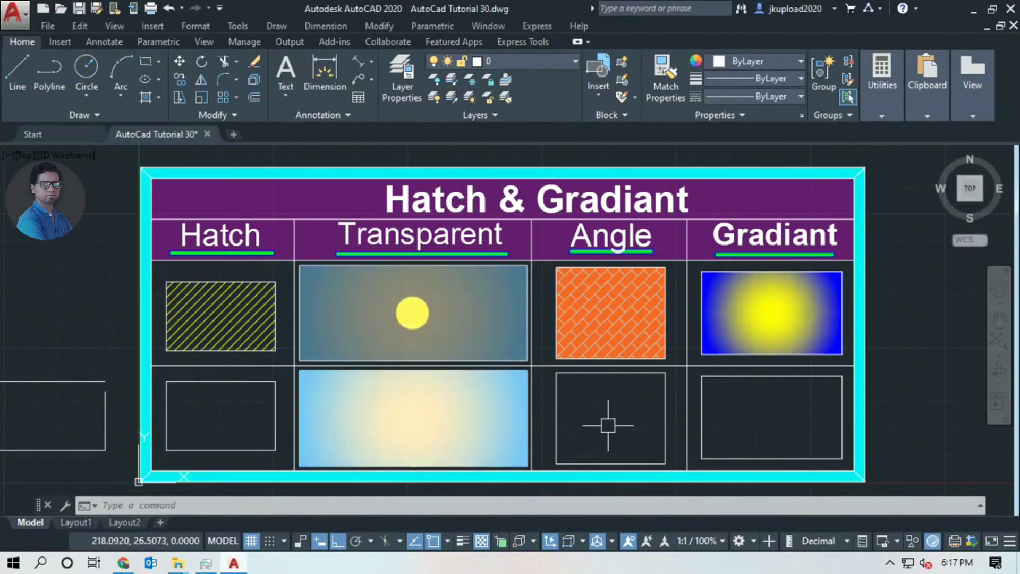
# Fill the empty lower Hatch cell rectangle with a solid white hatch.
pyautogui.moveTo(608, 425); pyautogui.dragTo(619, 418, button='middle')
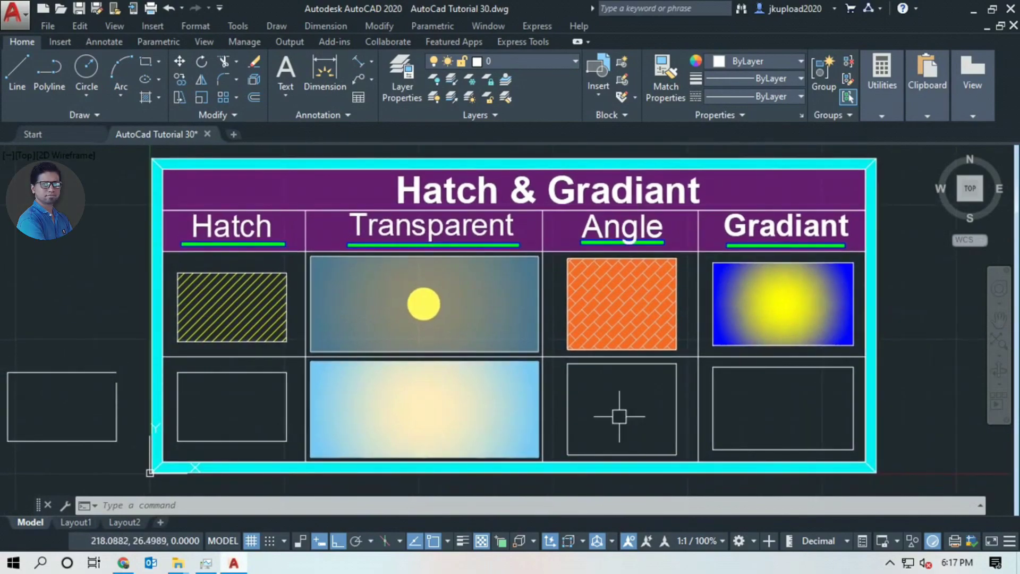
pyautogui.moveTo(619, 417); pyautogui.dragTo(647, 417, button='middle')
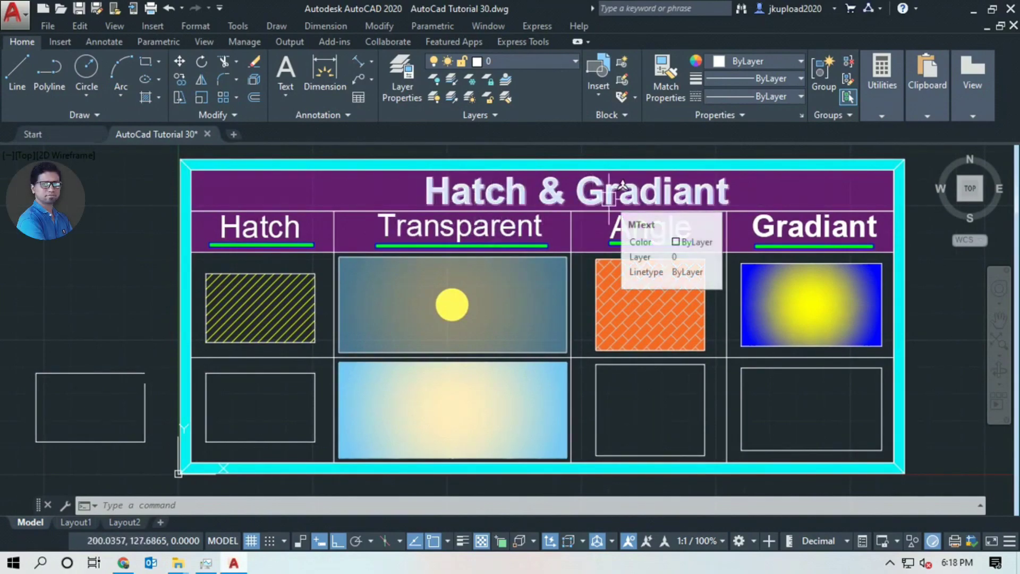
pyautogui.moveTo(622, 188)
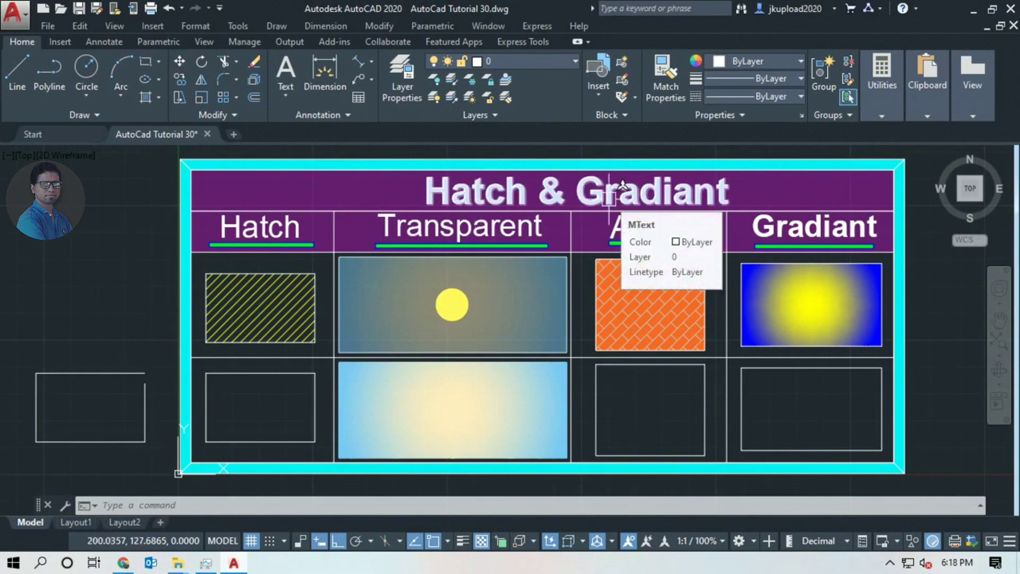
pyautogui.write('htc')
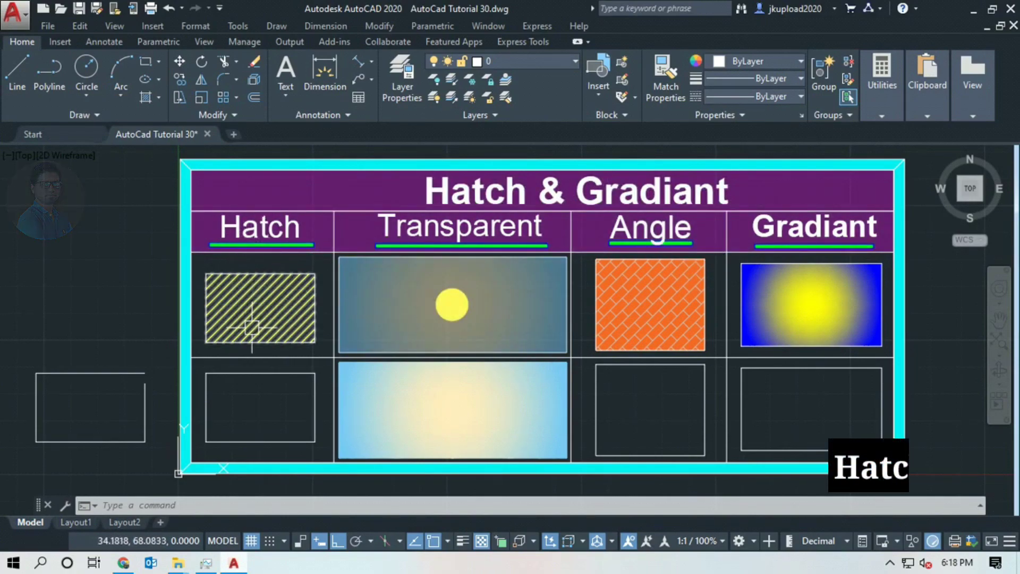
pyautogui.write('h = H')
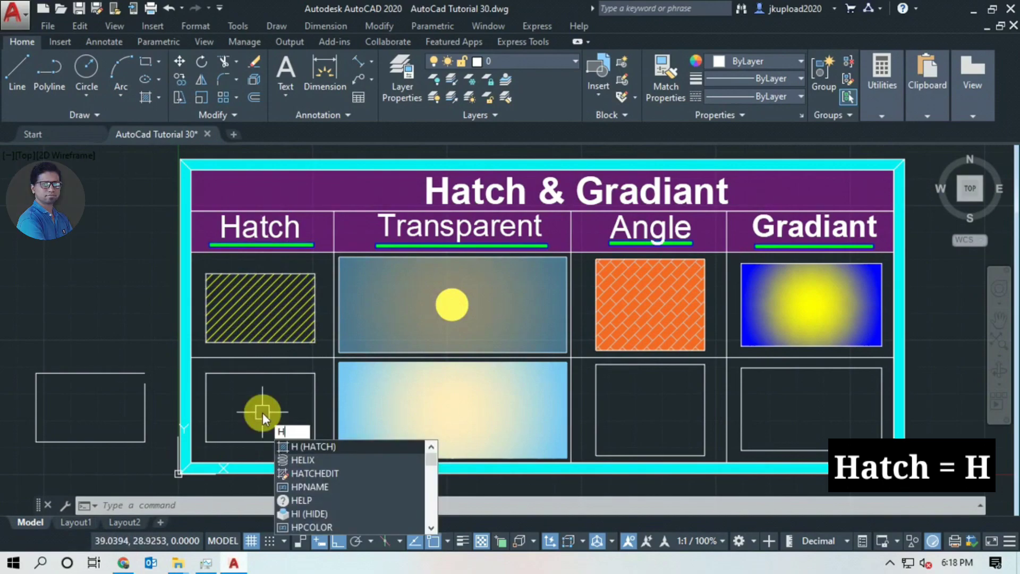
pyautogui.press('Return')
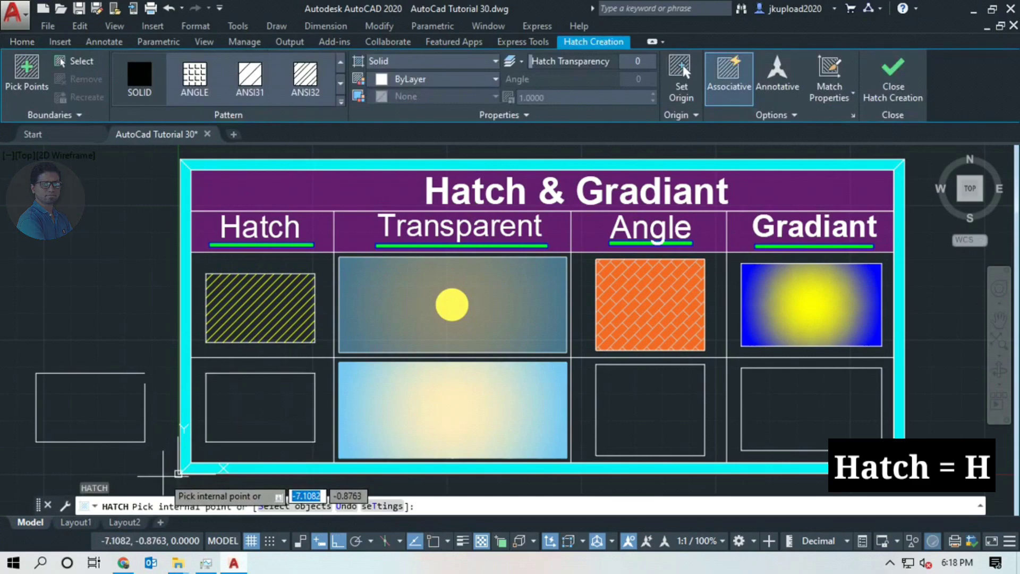
pyautogui.click(161, 491)
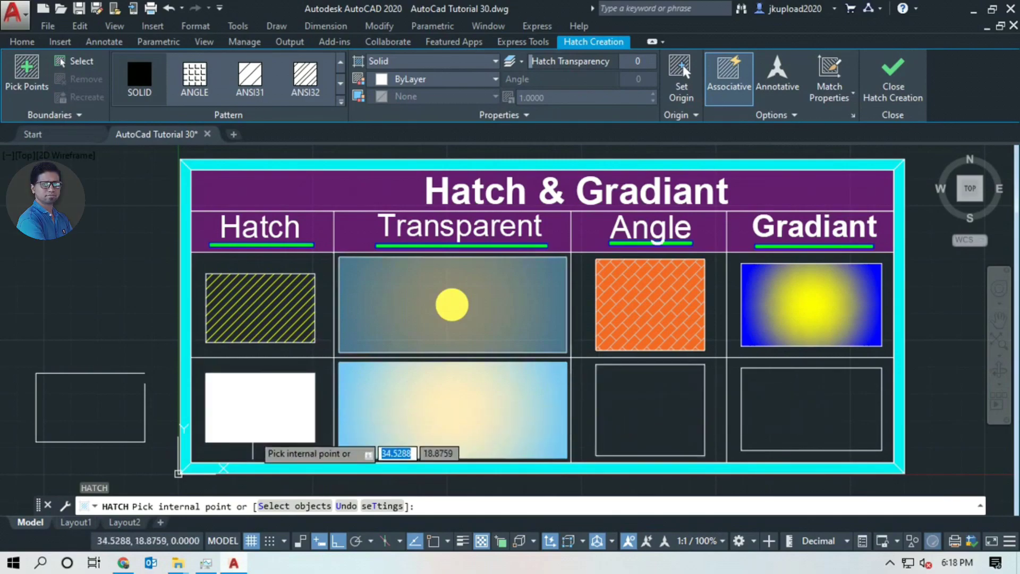
pyautogui.moveTo(283, 434); pyautogui.dragTo(433, 434, button='middle')
pyautogui.scroll(5, 414, 443)
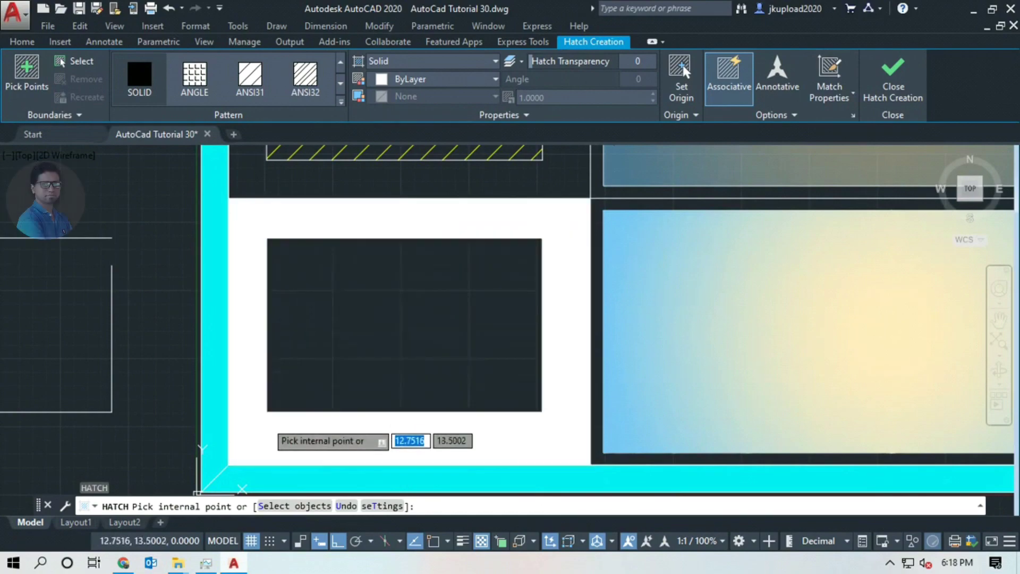
pyautogui.scroll(-2, 528, 392)
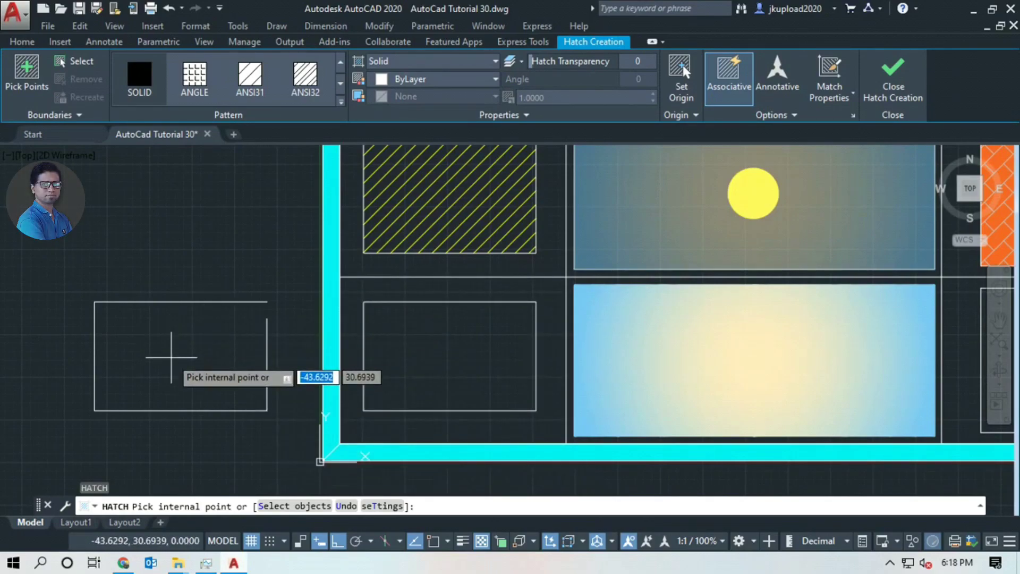
pyautogui.moveTo(405, 378); pyautogui.dragTo(359, 384, button='middle')
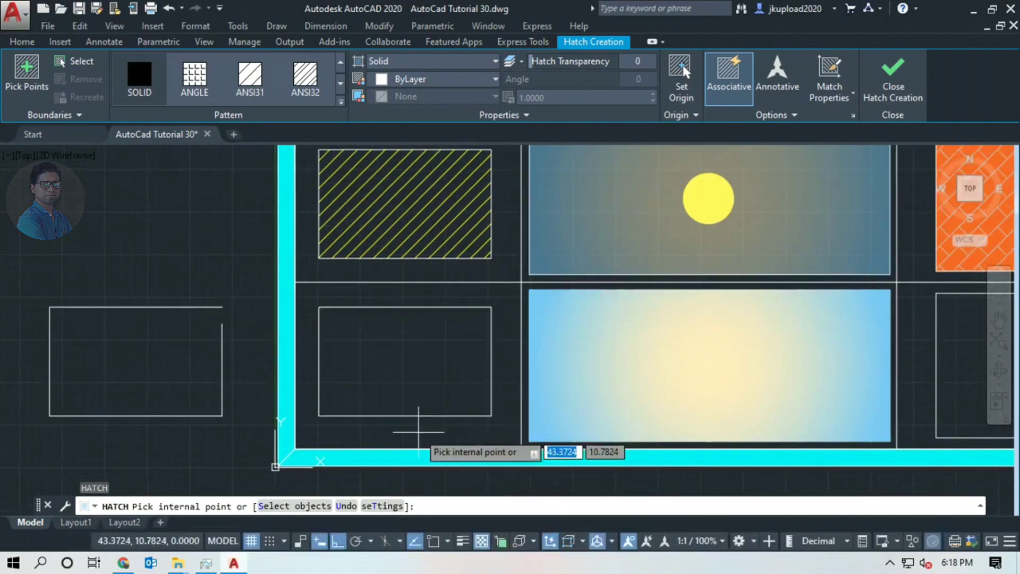
pyautogui.click(372, 366)
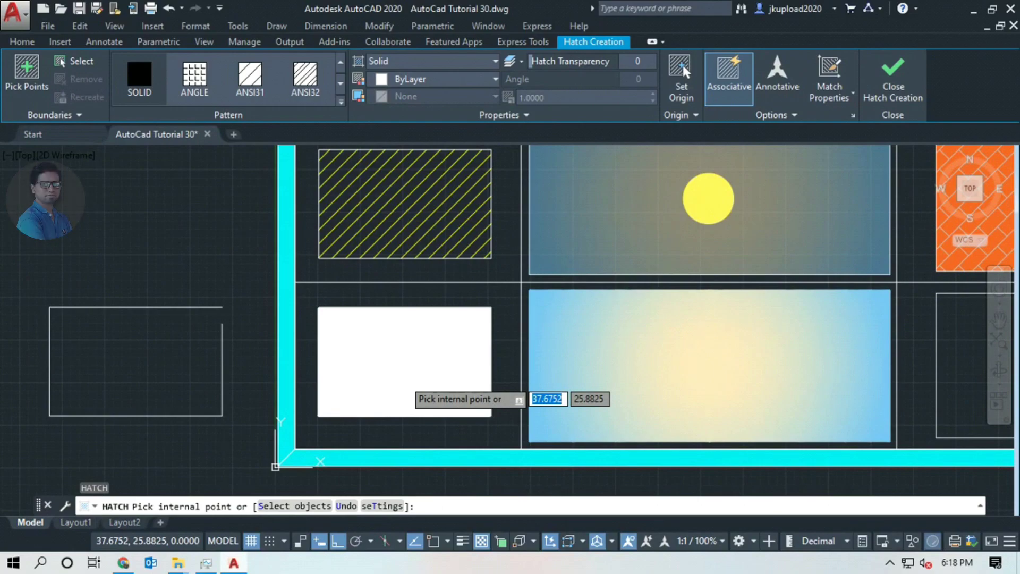
pyautogui.click(404, 391)
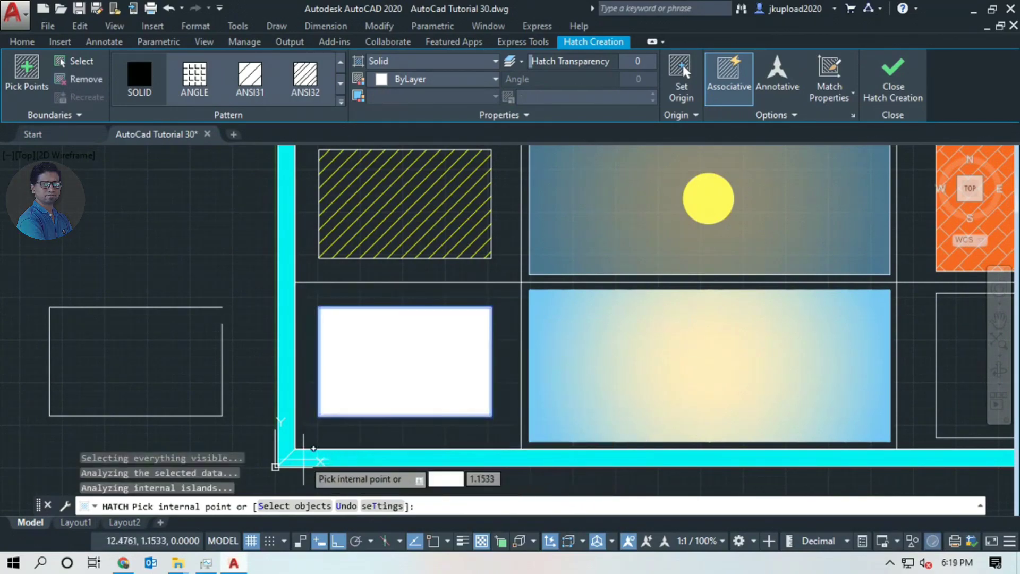
# Bring the open rectangle left of the table into view for hatching.
pyautogui.click(502, 321)
pyautogui.scroll(3, 494, 436)
pyautogui.scroll(-3, 535, 373)
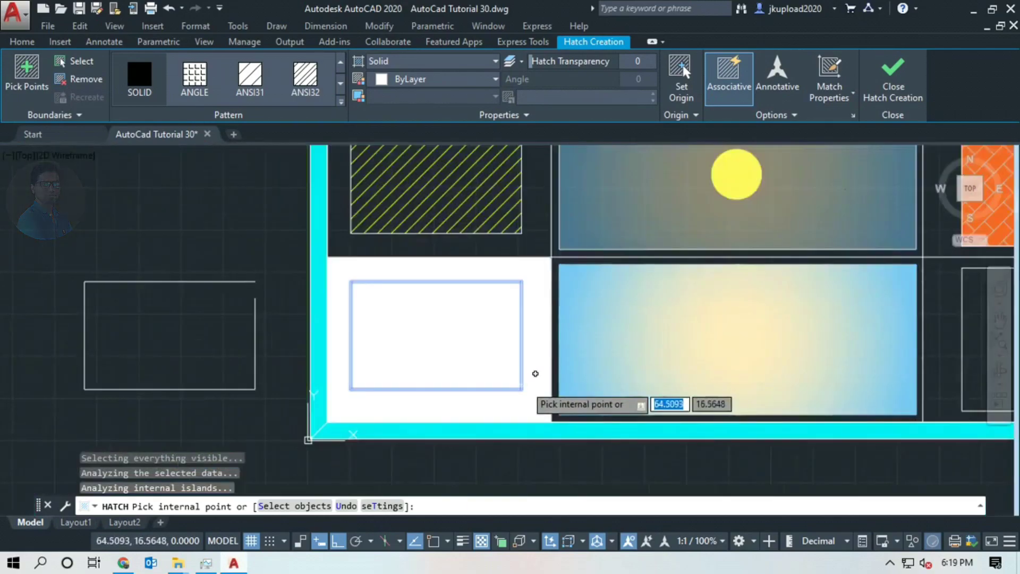
pyautogui.moveTo(435, 396); pyautogui.dragTo(540, 391, button='middle')
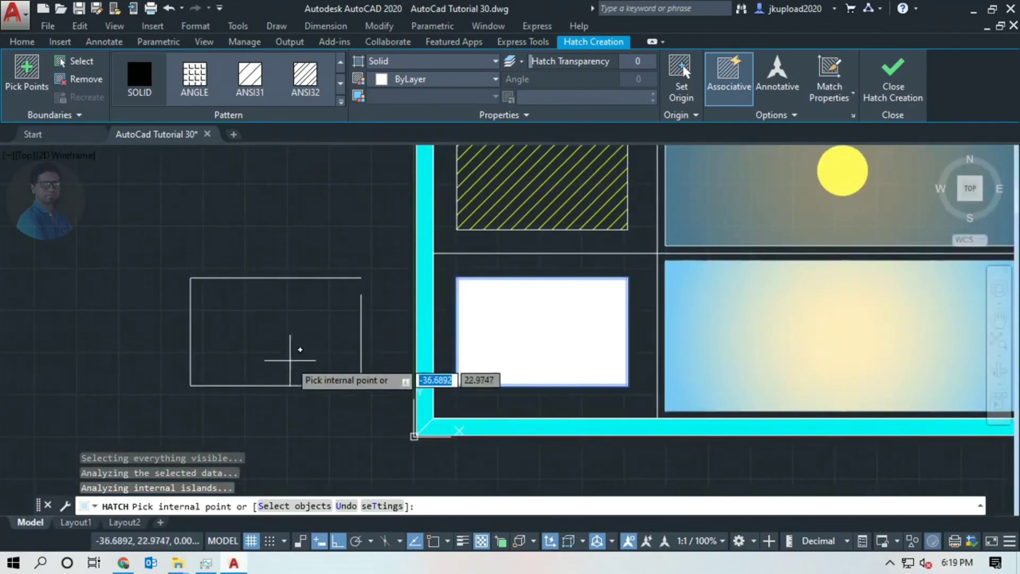
pyautogui.moveTo(347, 363); pyautogui.dragTo(336, 365, button='middle')
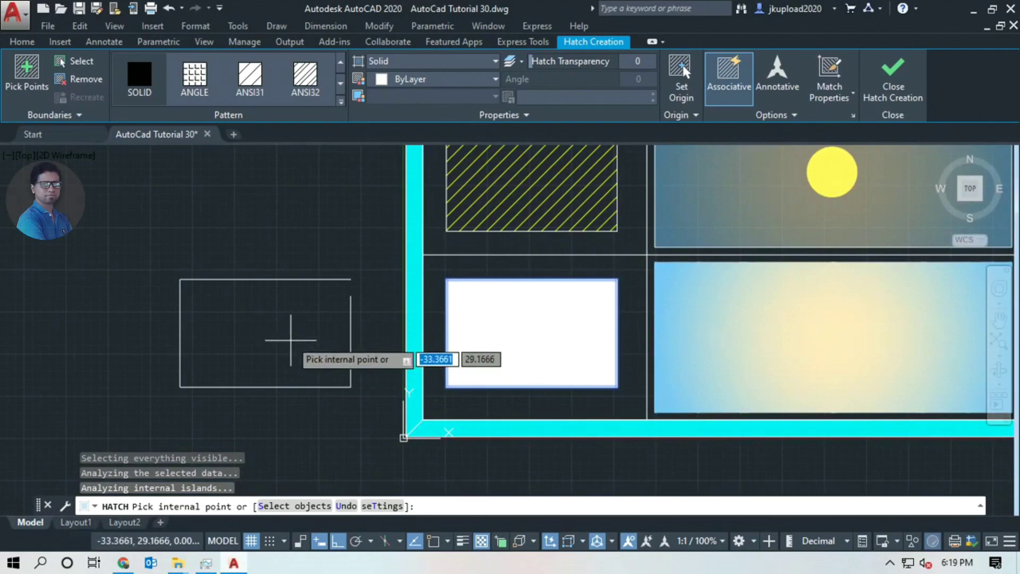
pyautogui.moveTo(291, 340); pyautogui.dragTo(286, 347, button='middle')
# Attempt to hatch the left rectangle, then dismiss the boundary error and cancel.
pyautogui.click(280, 345)
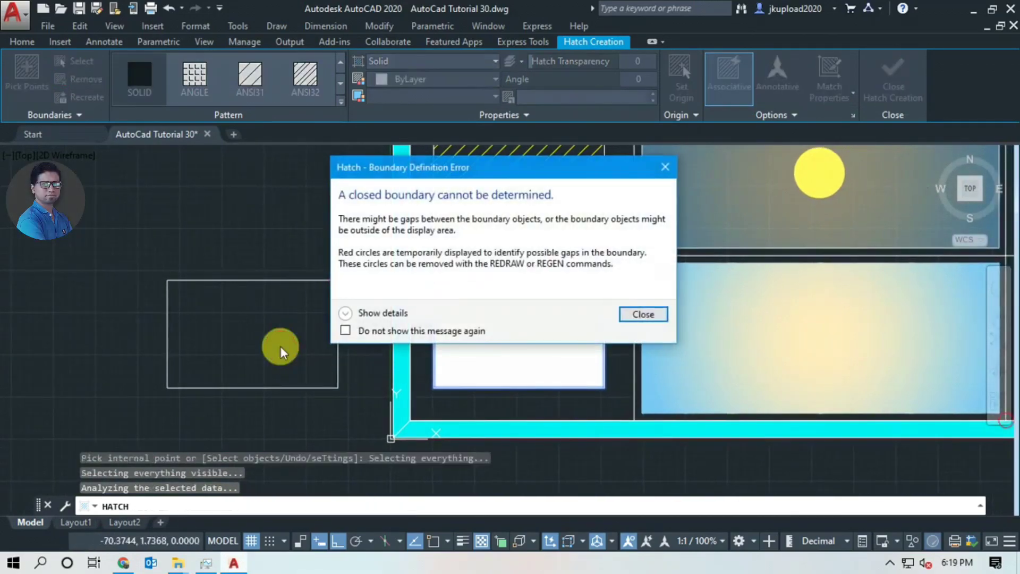
pyautogui.moveTo(500, 175); pyautogui.dragTo(635, 191)
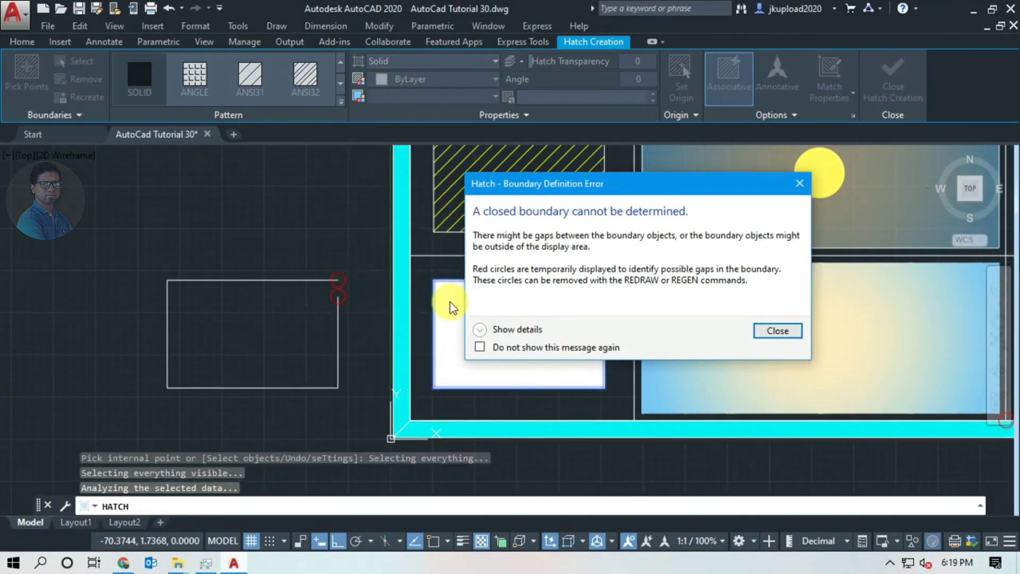
pyautogui.click(777, 331)
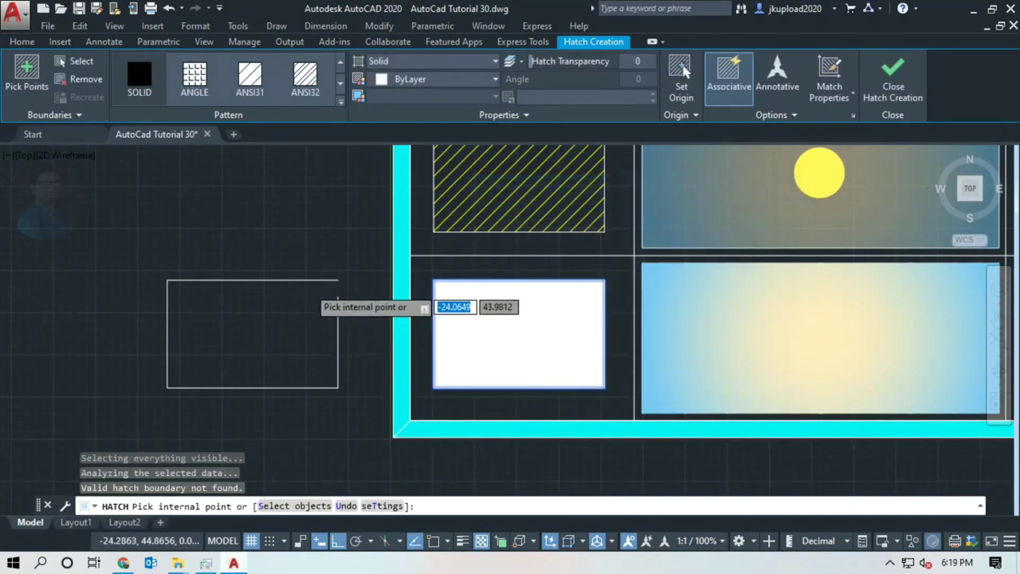
pyautogui.scroll(4, 310, 286)
pyautogui.press('Escape')
pyautogui.scroll(-2, 461, 311)
pyautogui.write('ex')
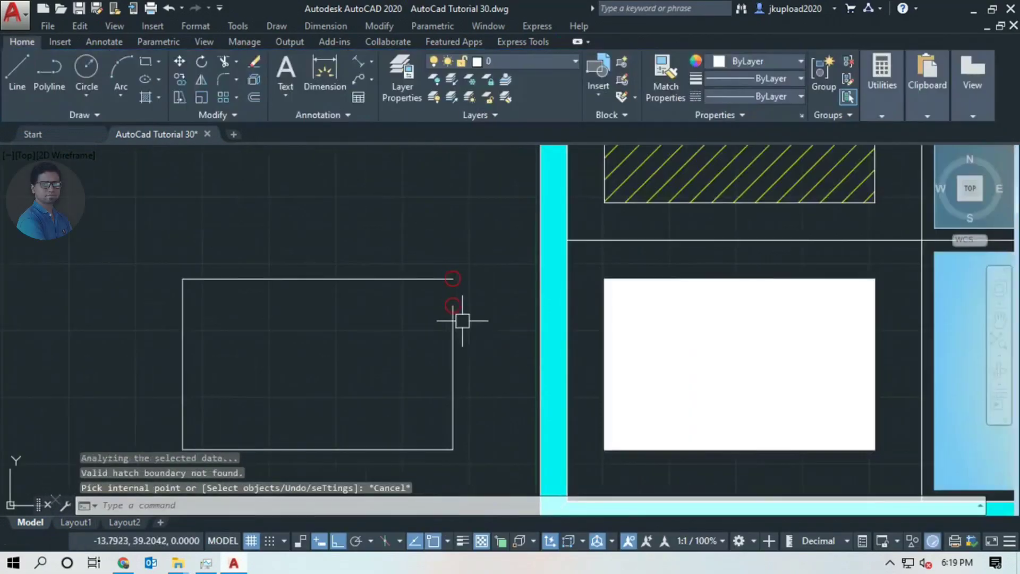
# Extend the left rectangle's side to close the gap in its boundary.
pyautogui.press('Return')
pyautogui.click(419, 344)
pyautogui.press('Escape')
pyautogui.moveTo(393, 367); pyautogui.dragTo(423, 359, button='middle')
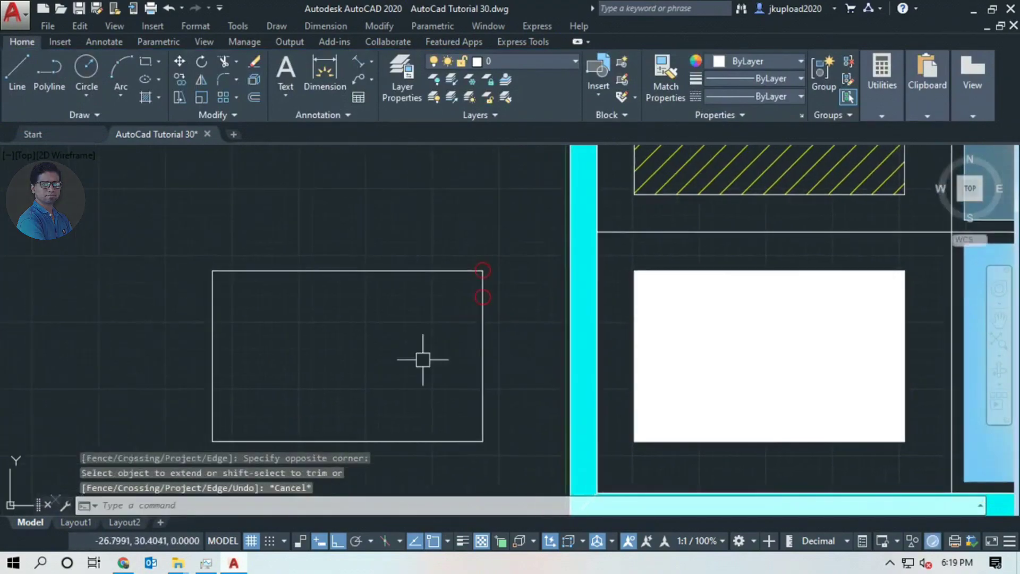
# Fill the now-closed left rectangle with solid white.
pyautogui.write('h')
pyautogui.press('Return')
pyautogui.scroll(-2, 528, 330)
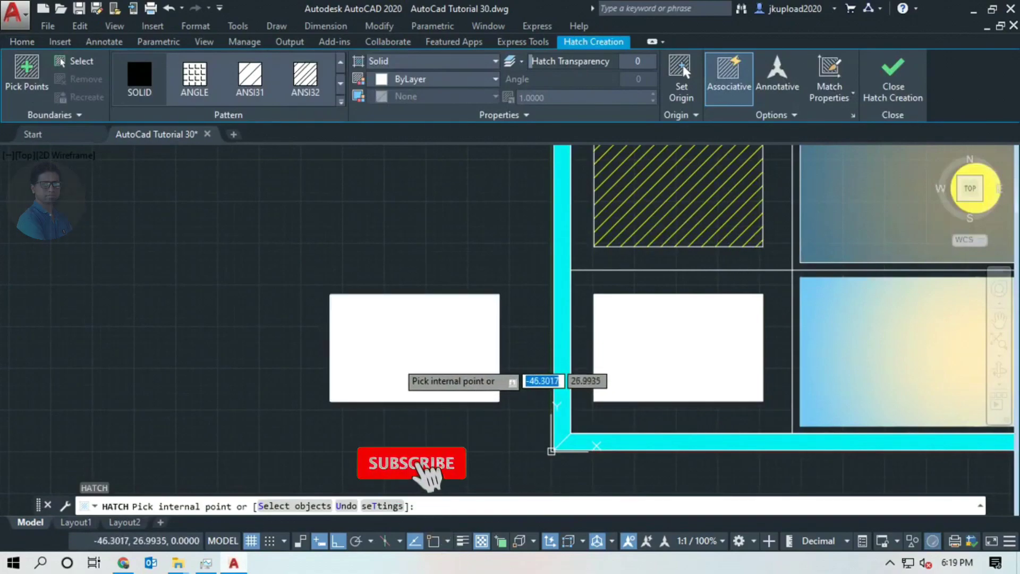
pyautogui.click(396, 384)
pyautogui.press('Escape')
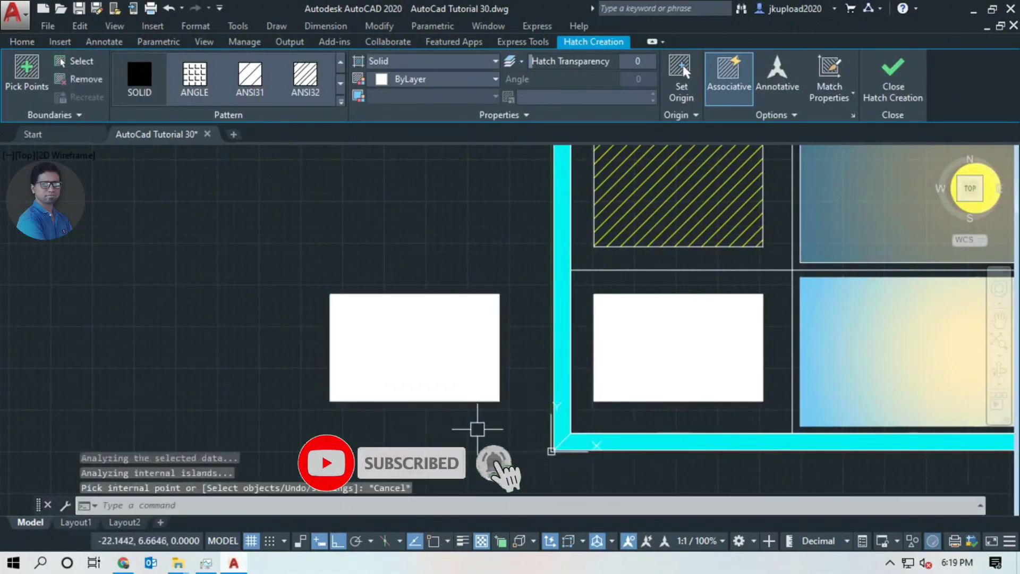
pyautogui.moveTo(528, 414); pyautogui.dragTo(486, 416, button='middle')
pyautogui.scroll(4, 416, 345)
pyautogui.scroll(3, 417, 345)
pyautogui.scroll(-5, 441, 372)
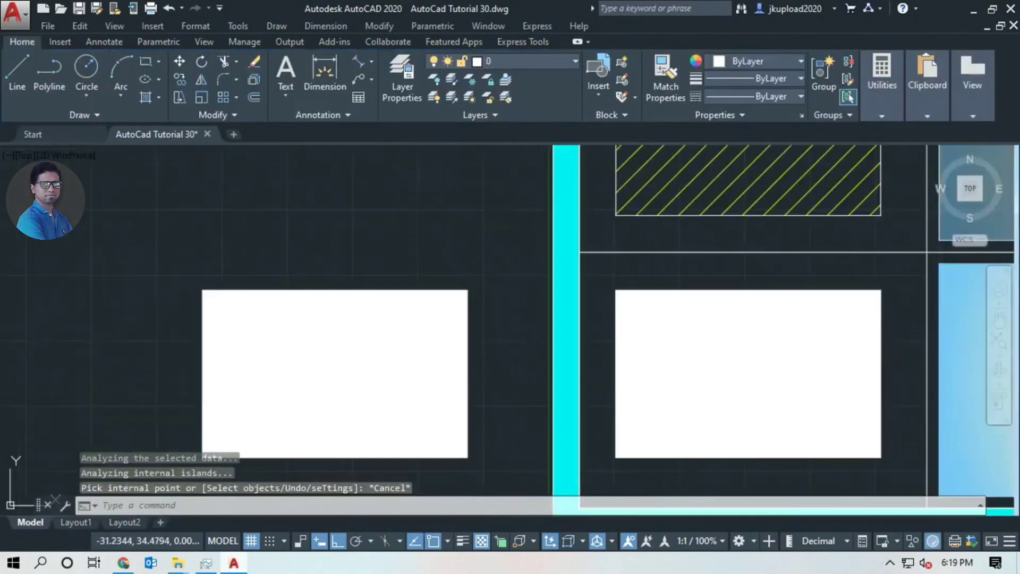
pyautogui.moveTo(533, 377); pyautogui.dragTo(432, 387, button='middle')
pyautogui.scroll(4, 584, 385)
pyautogui.scroll(-4, 574, 382)
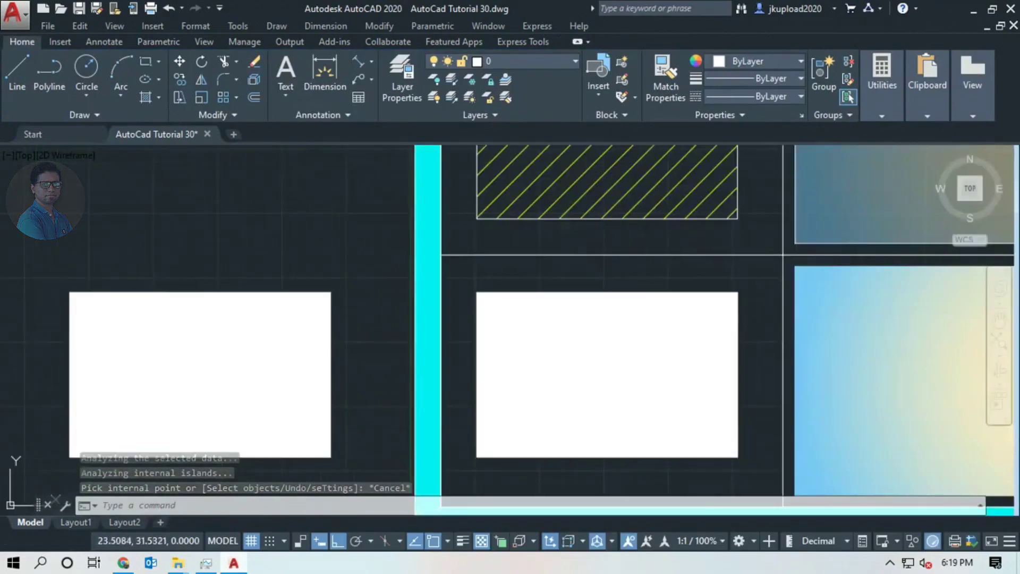
pyautogui.moveTo(574, 382)
pyautogui.mouseDown(button='middle')
pyautogui.moveTo(491, 391)
pyautogui.moveTo(462, 413)
pyautogui.mouseUp(button='middle')
pyautogui.scroll(-3, 493, 390)
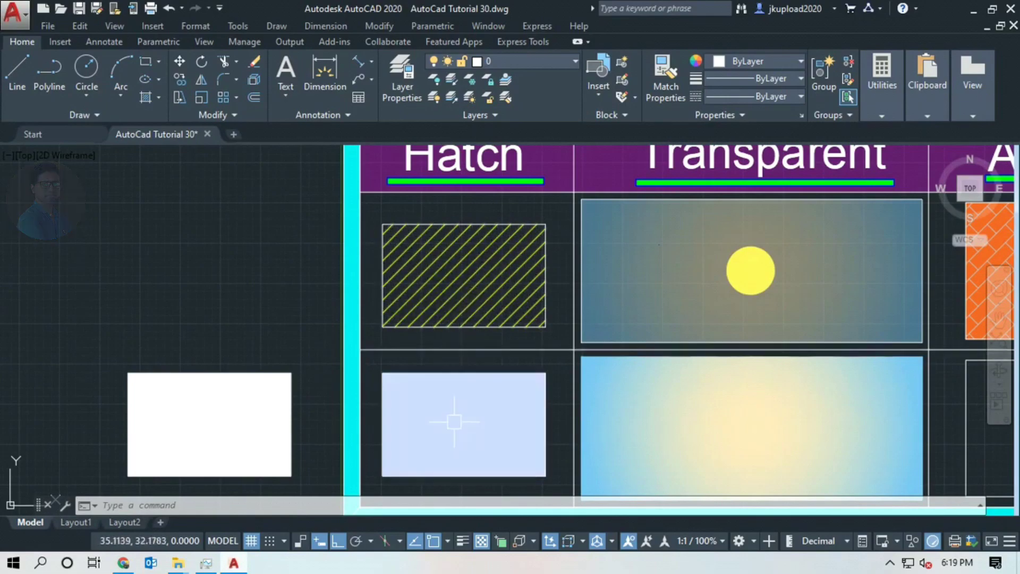
# Change the lower Hatch cell's fill to the ANSI32 pattern after trying SOLID, ANGLE and ANSI31.
pyautogui.click(463, 424)
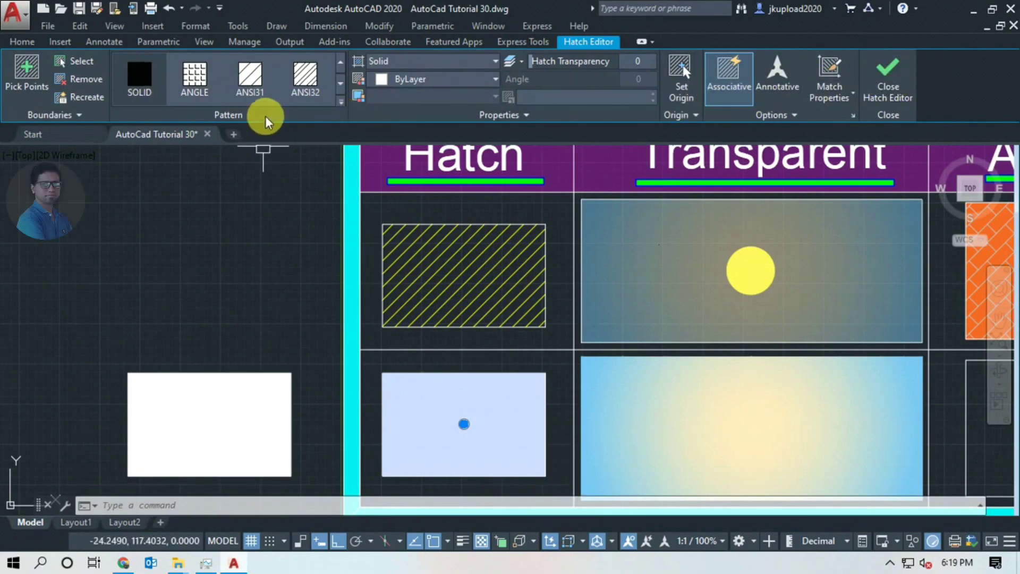
pyautogui.click(302, 86)
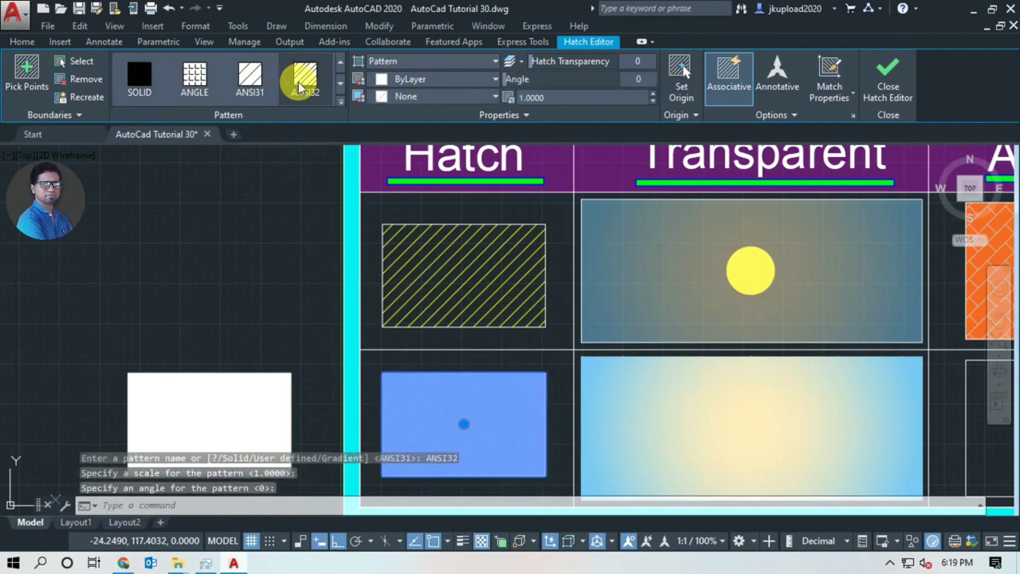
pyautogui.click(217, 91)
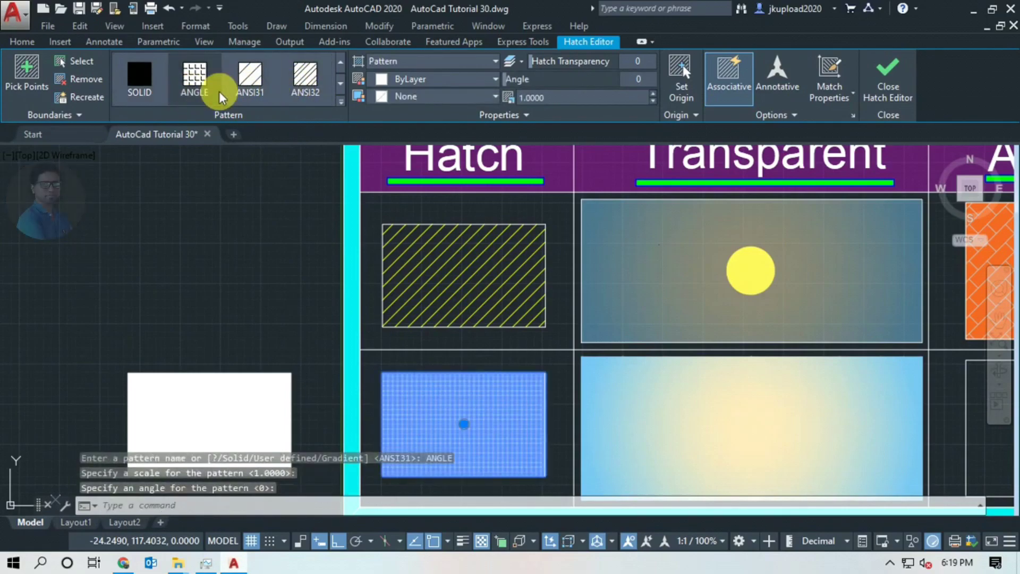
pyautogui.click(257, 91)
pyautogui.click(159, 97)
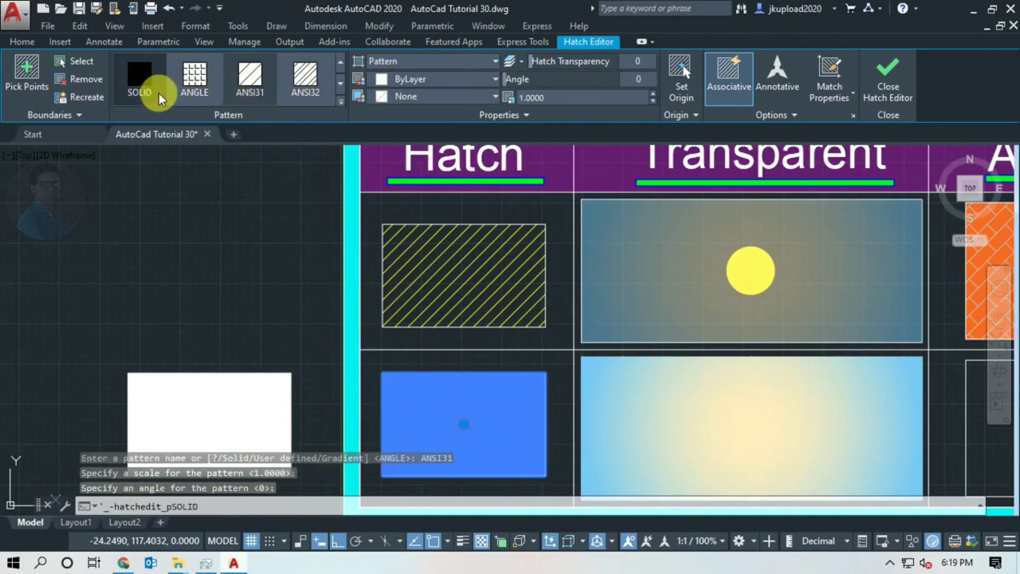
pyautogui.click(249, 85)
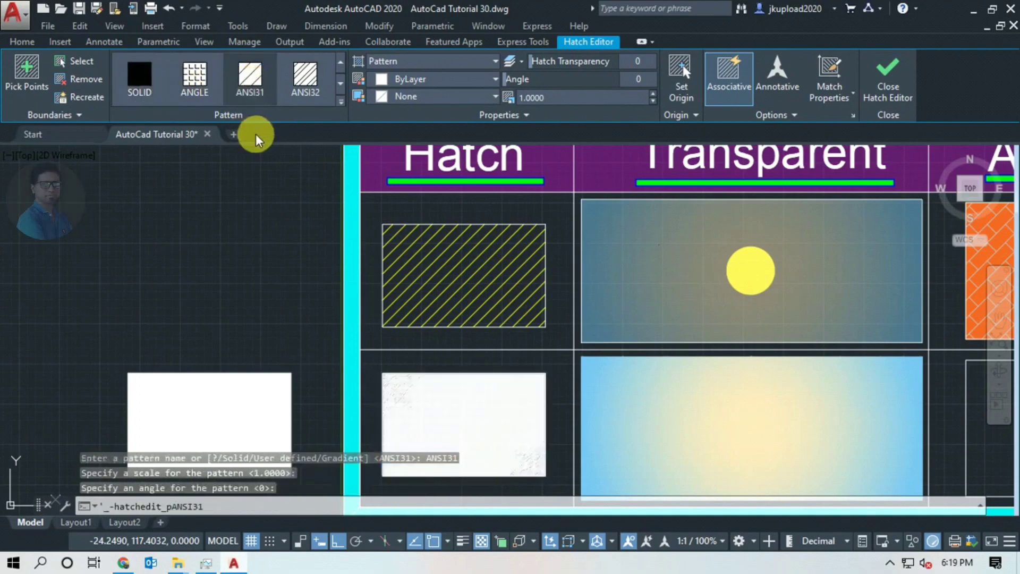
pyautogui.click(148, 100)
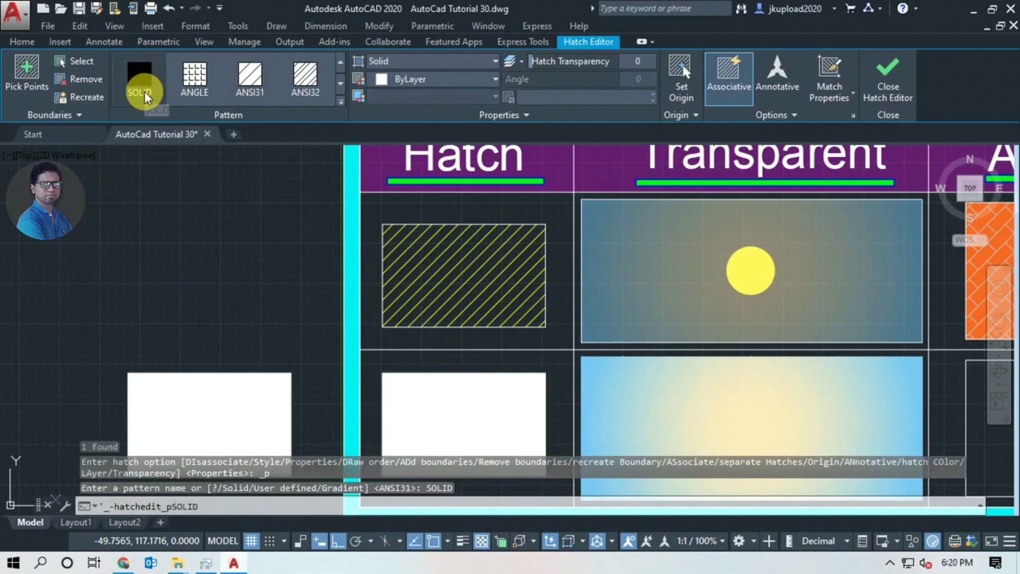
pyautogui.click(341, 83)
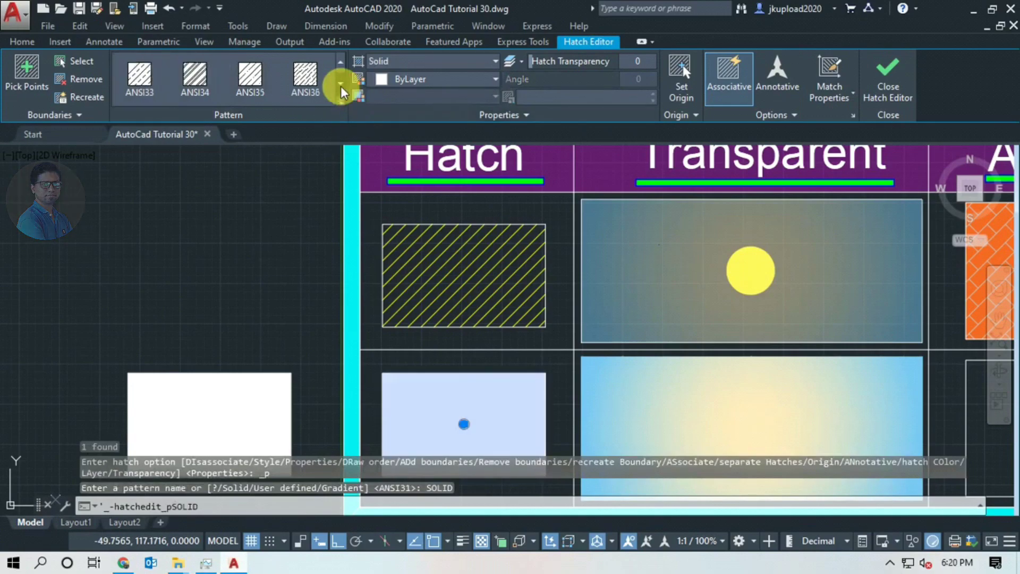
pyautogui.click(341, 61)
pyautogui.click(194, 84)
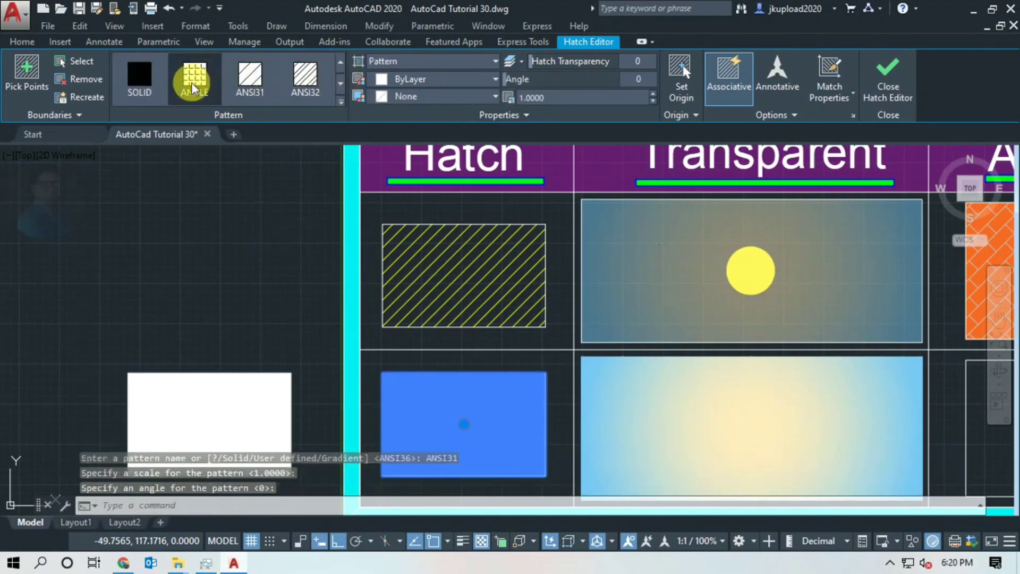
pyautogui.click(250, 85)
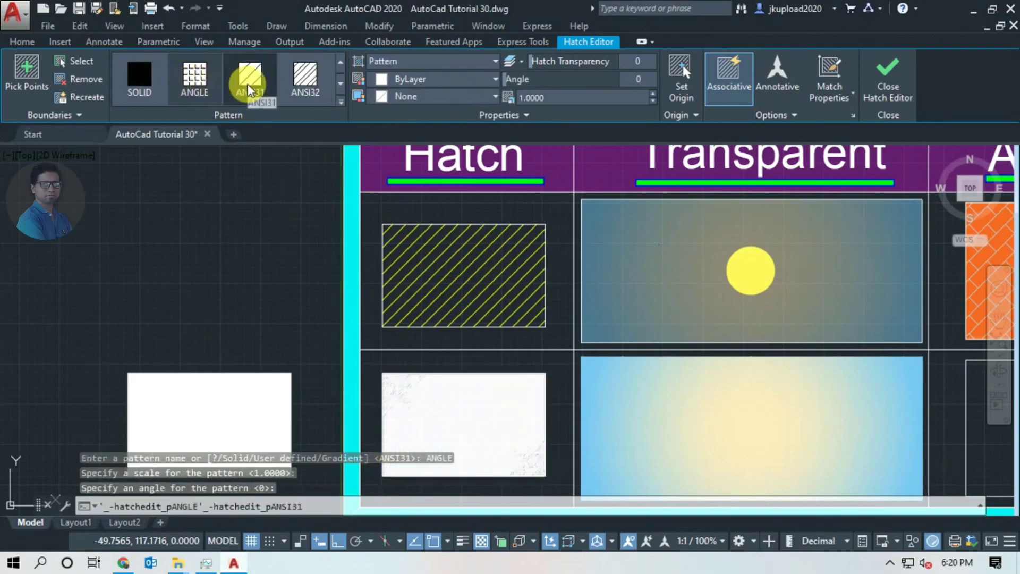
pyautogui.click(304, 79)
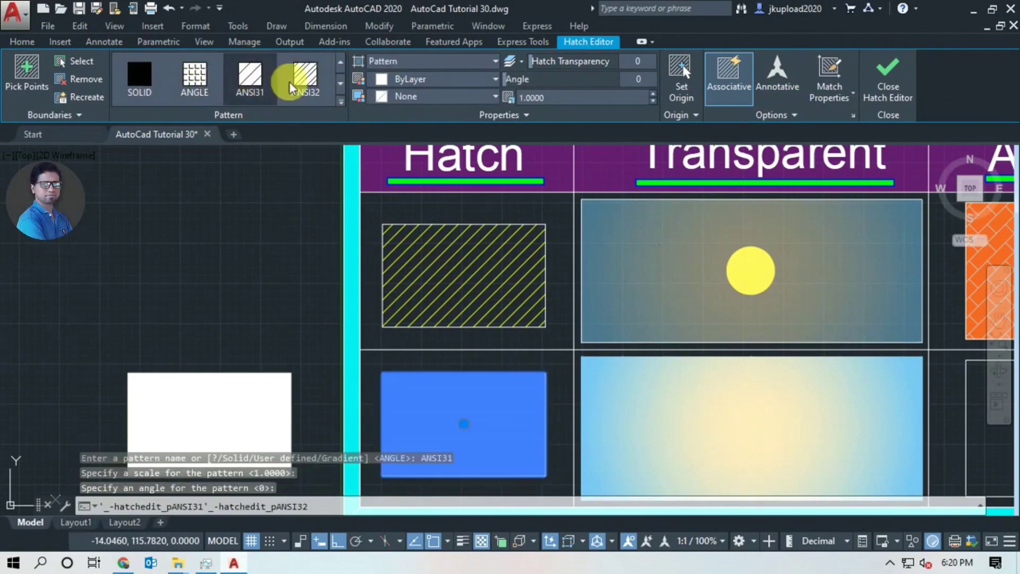
# Set the ANSI32 hatch colour to Yellow.
pyautogui.scroll(4, 452, 425)
pyautogui.scroll(2, 450, 425)
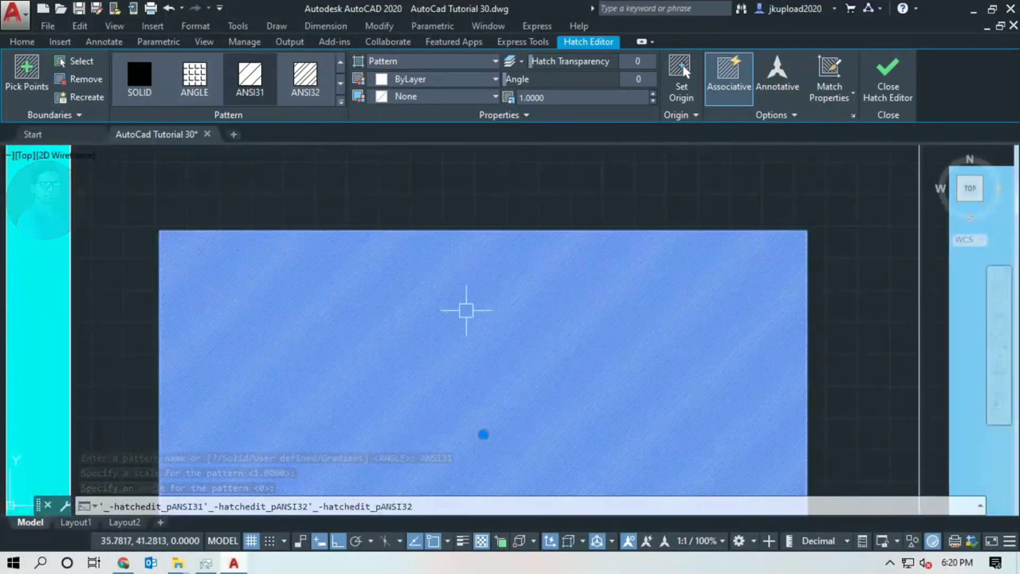
pyautogui.scroll(3, 446, 343)
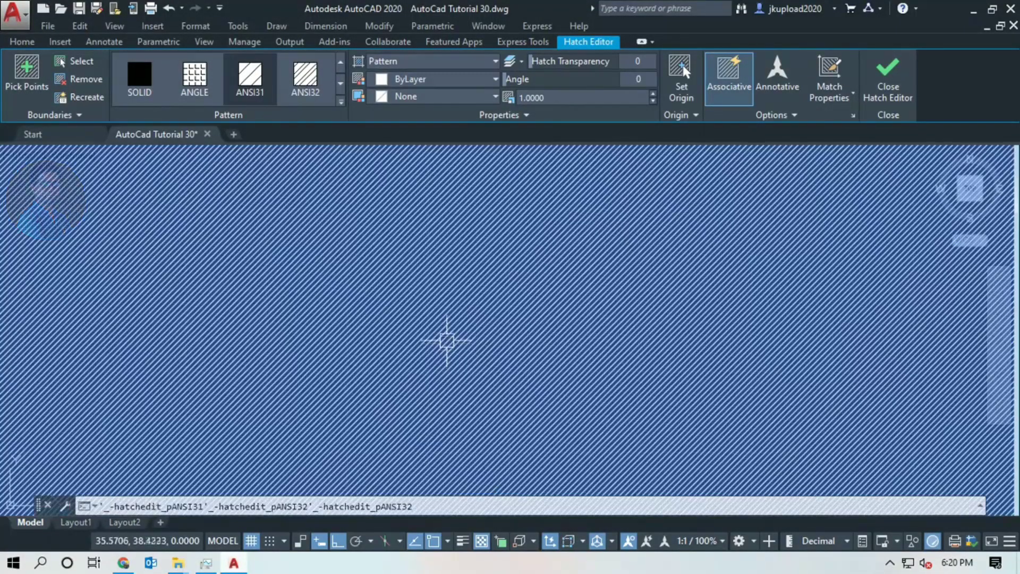
pyautogui.scroll(-3, 451, 332)
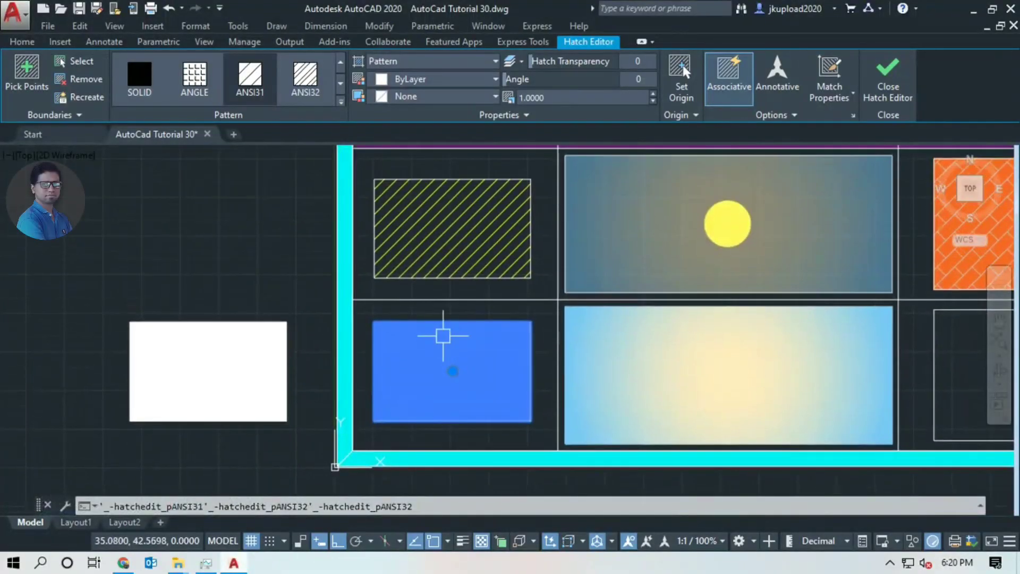
pyautogui.click(403, 77)
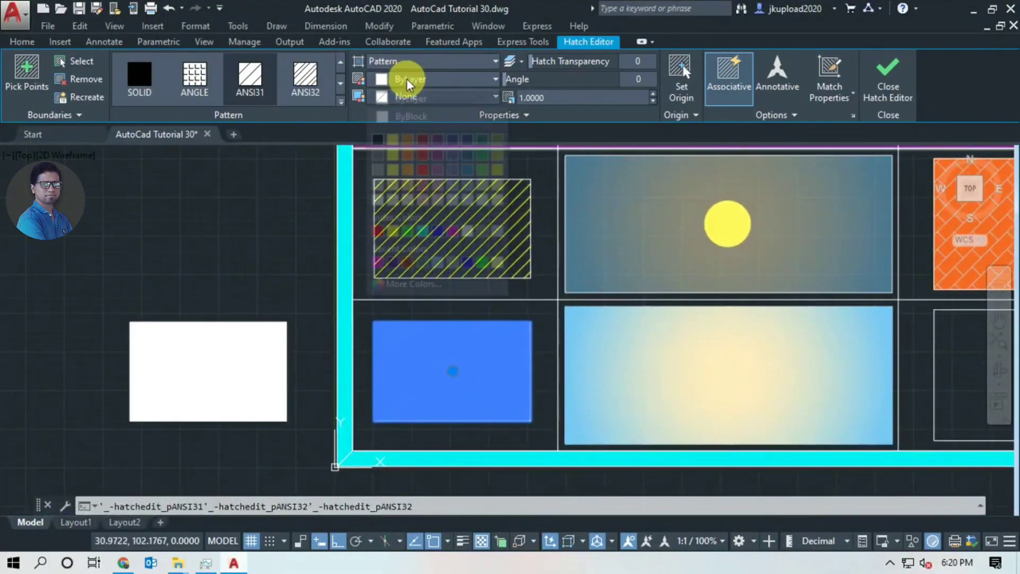
pyautogui.click(392, 230)
pyautogui.scroll(2, 467, 376)
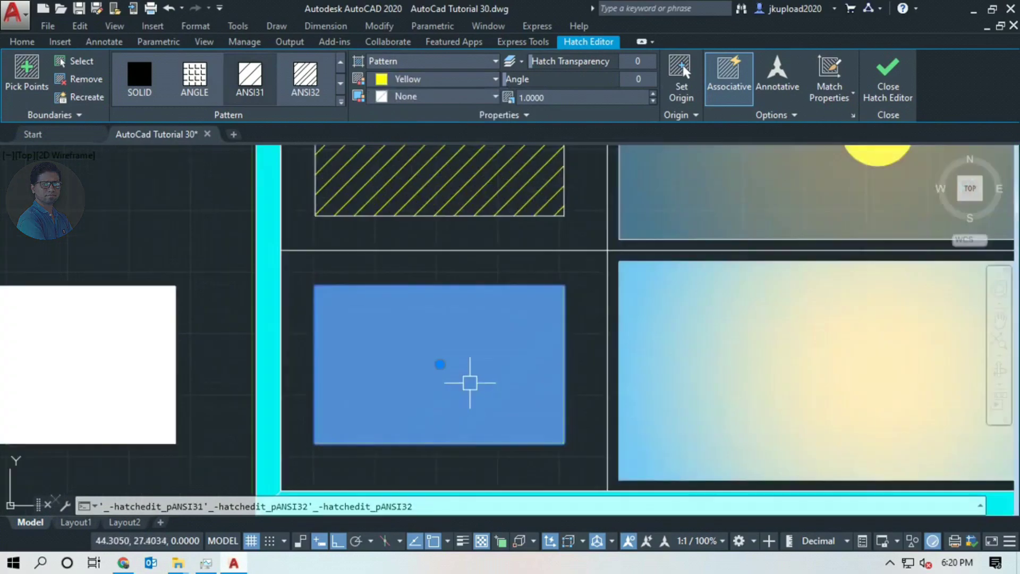
pyautogui.scroll(-2, 467, 376)
pyautogui.scroll(2, 467, 376)
pyautogui.scroll(2, 457, 374)
pyautogui.scroll(2, 446, 366)
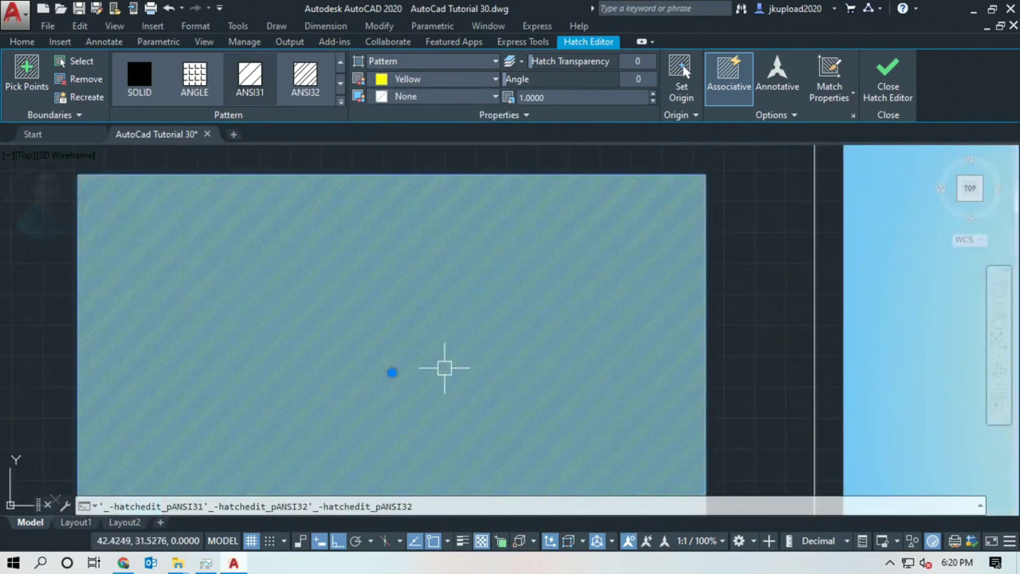
pyautogui.scroll(2, 444, 365)
pyautogui.scroll(-2, 444, 364)
pyautogui.scroll(-2, 457, 362)
pyautogui.scroll(2, 461, 359)
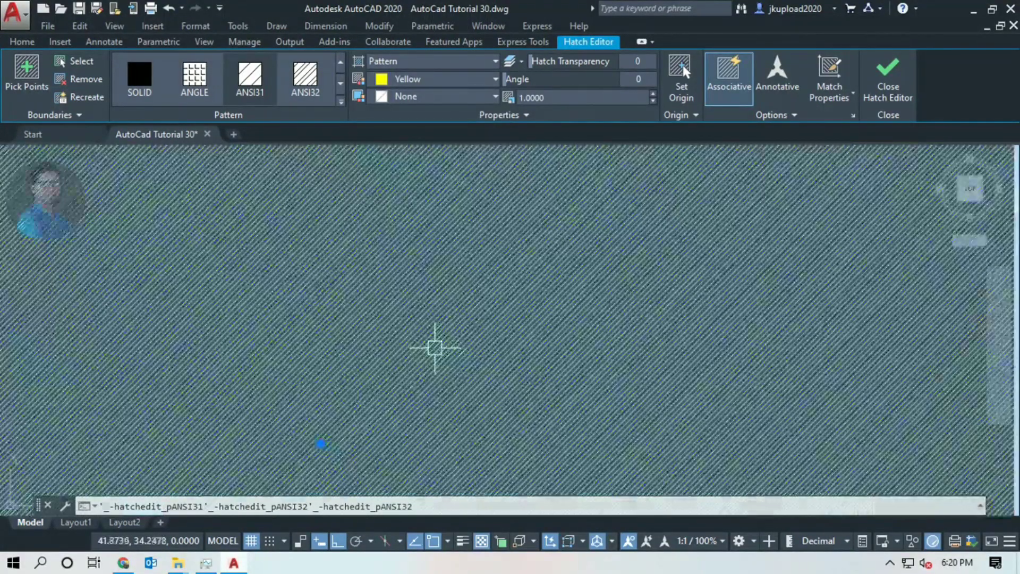
pyautogui.scroll(-3, 446, 357)
pyautogui.moveTo(446, 357); pyautogui.dragTo(428, 379, button='middle')
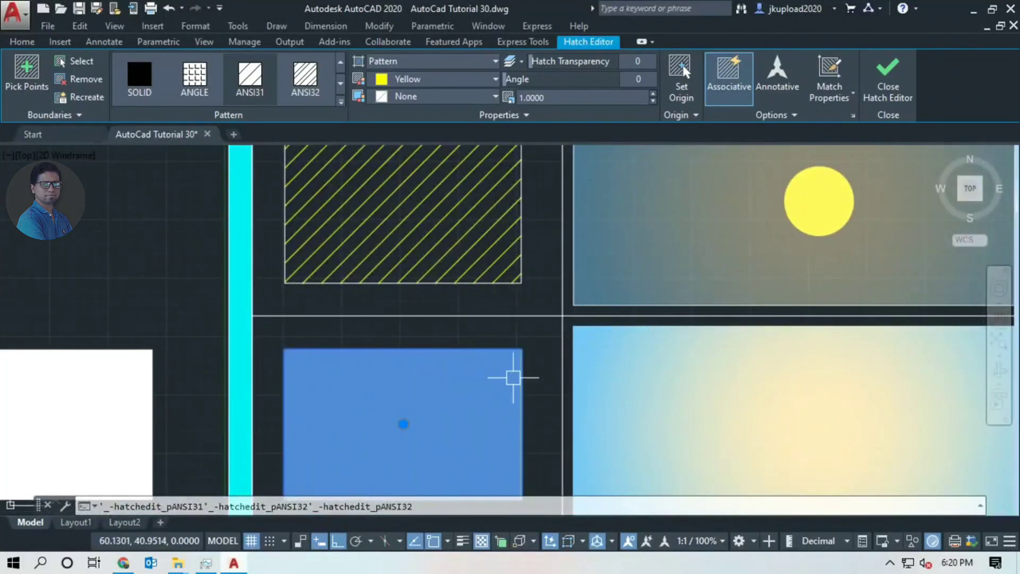
# Raise the yellow ANSI32 hatch pattern scale to 25 and close the Hatch Editor.
pyautogui.click(542, 101)
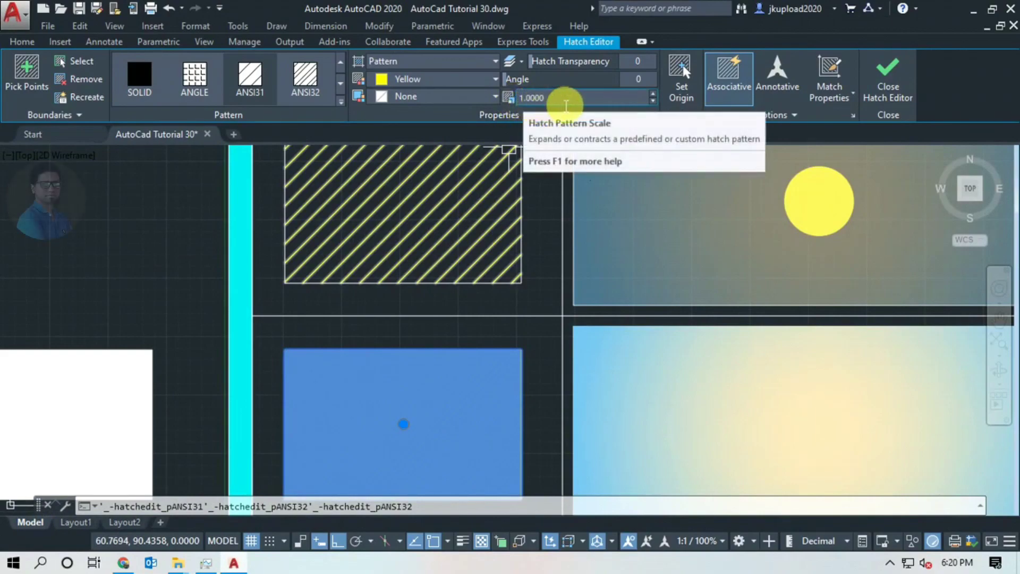
pyautogui.click(651, 96)
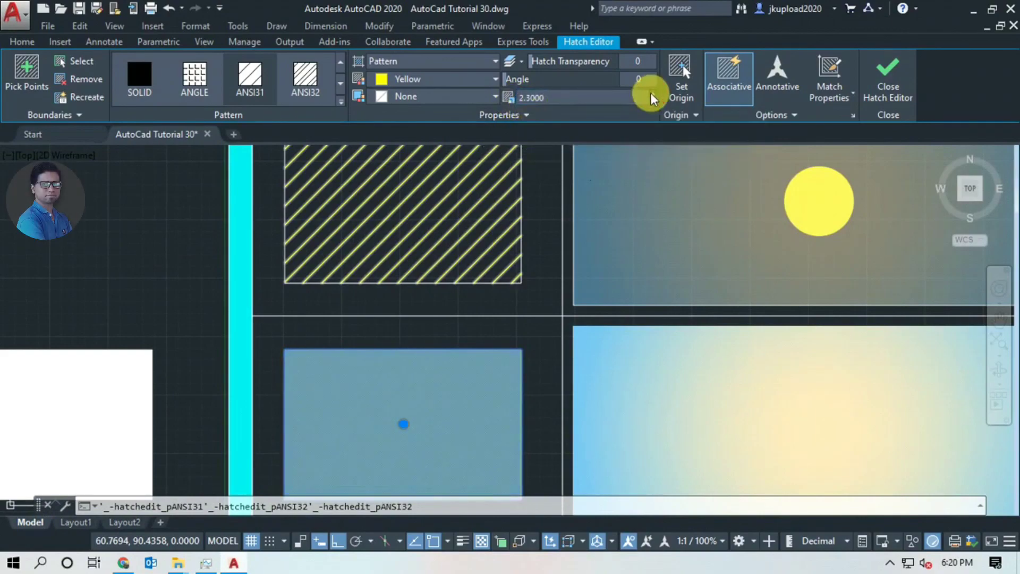
pyautogui.click(652, 99)
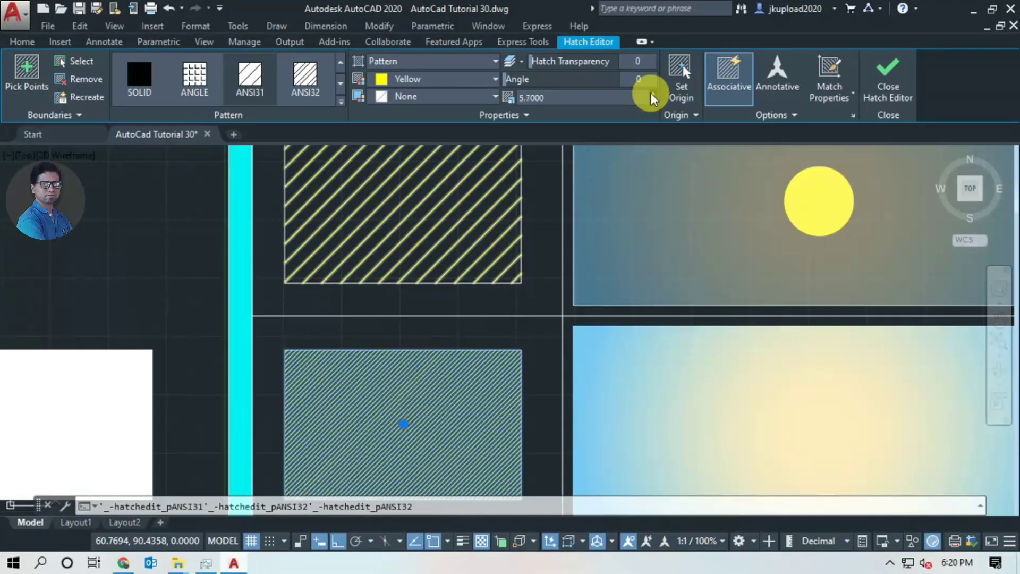
pyautogui.click(653, 99)
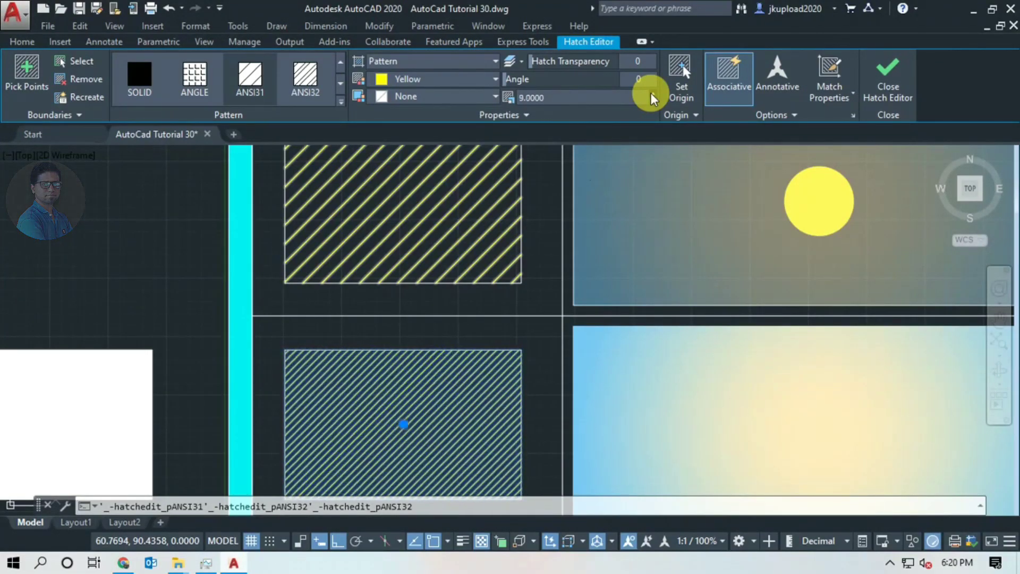
pyautogui.click(652, 99)
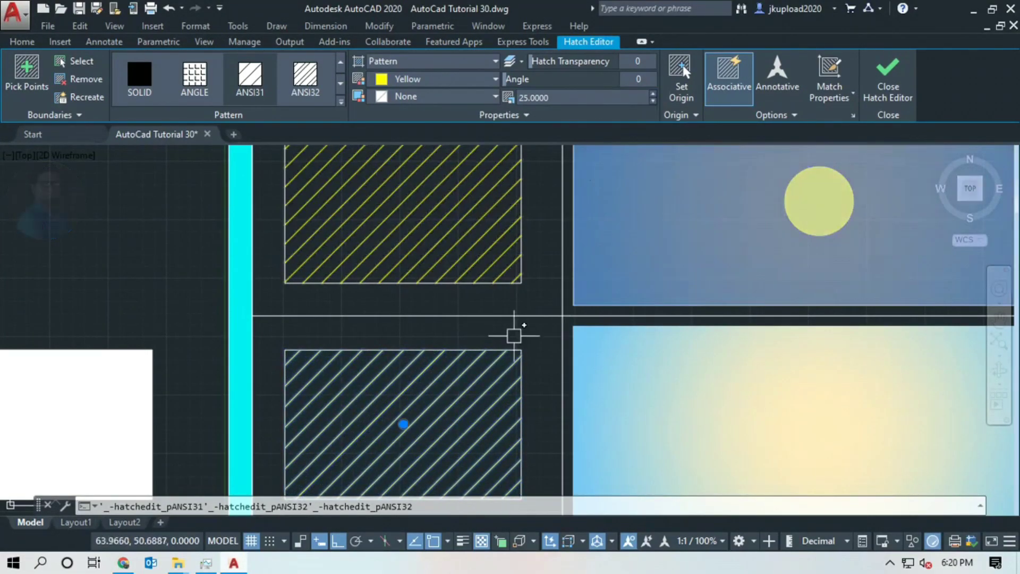
pyautogui.scroll(-4, 498, 375)
pyautogui.press('Escape')
pyautogui.scroll(3, 537, 392)
pyautogui.scroll(2, 471, 391)
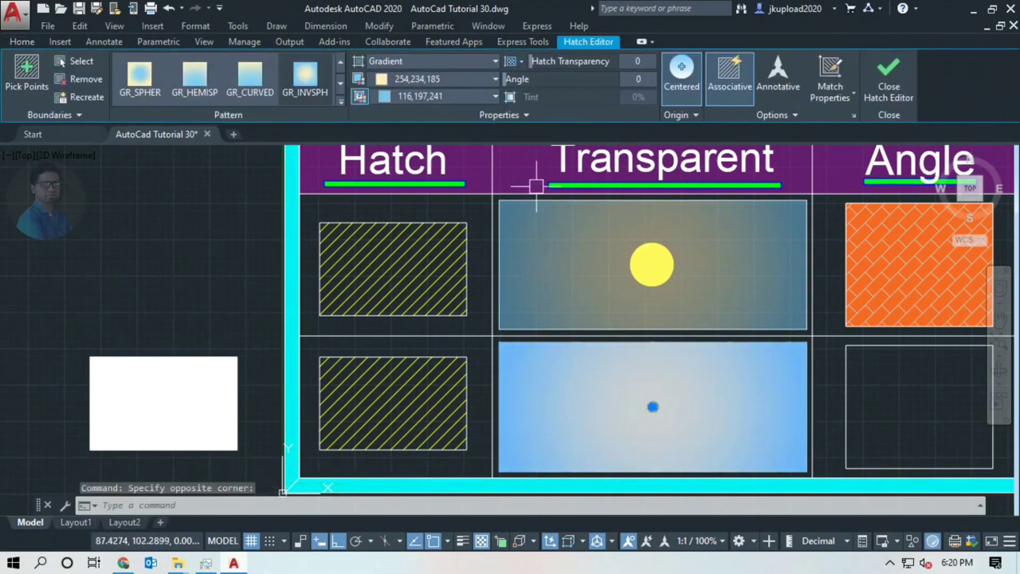
# Set the lower Transparent gradient's hatch transparency to about 51.
pyautogui.click(523, 78)
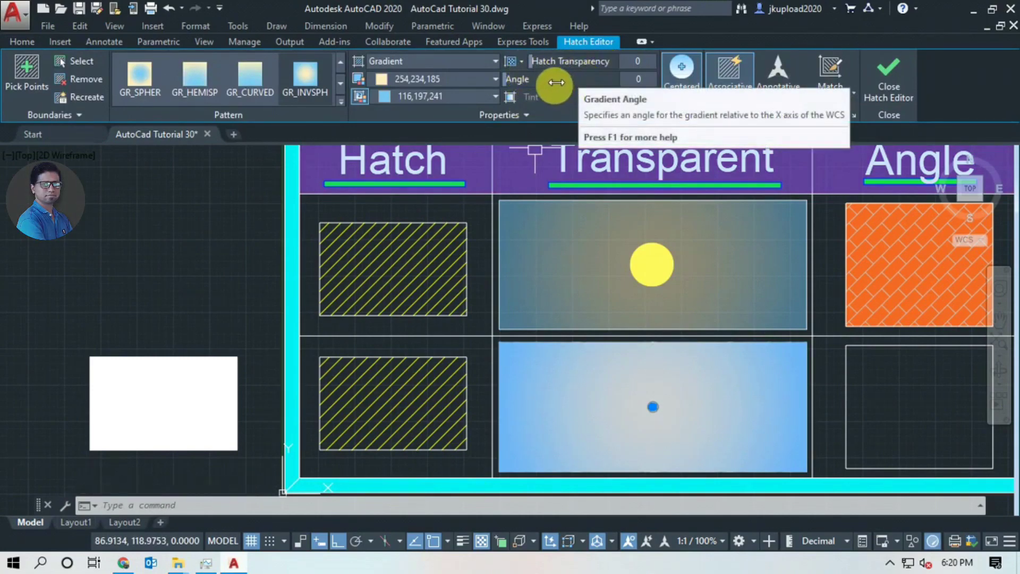
pyautogui.moveTo(546, 61); pyautogui.dragTo(587, 65)
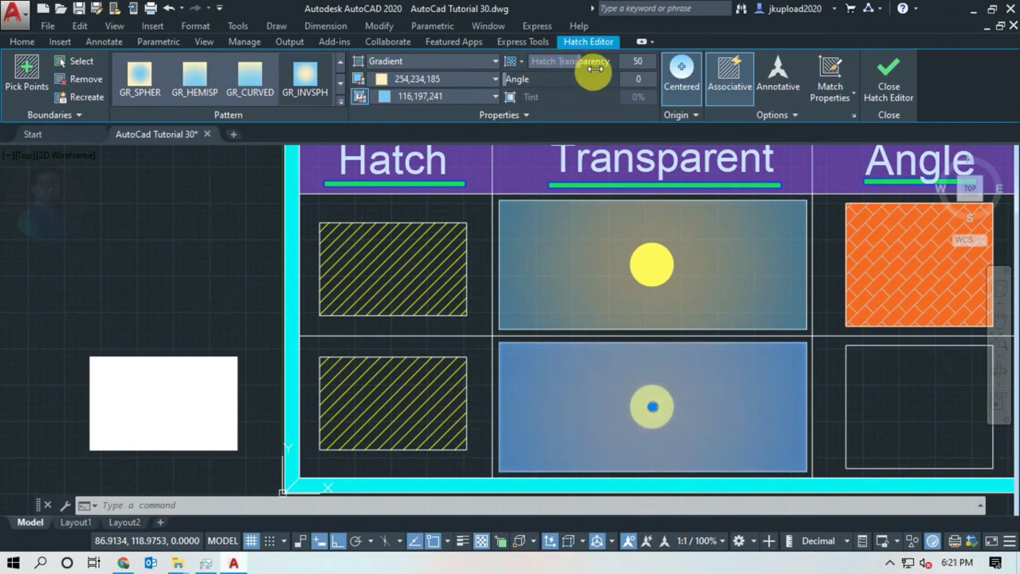
pyautogui.moveTo(710, 382); pyautogui.dragTo(546, 364, button='middle')
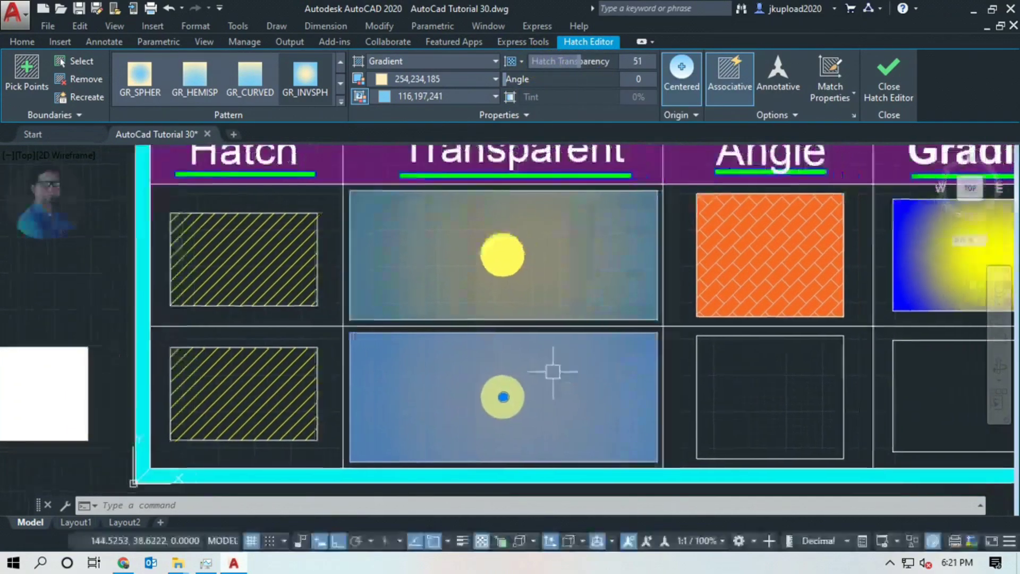
pyautogui.press('Escape')
pyautogui.scroll(-2, 394, 407)
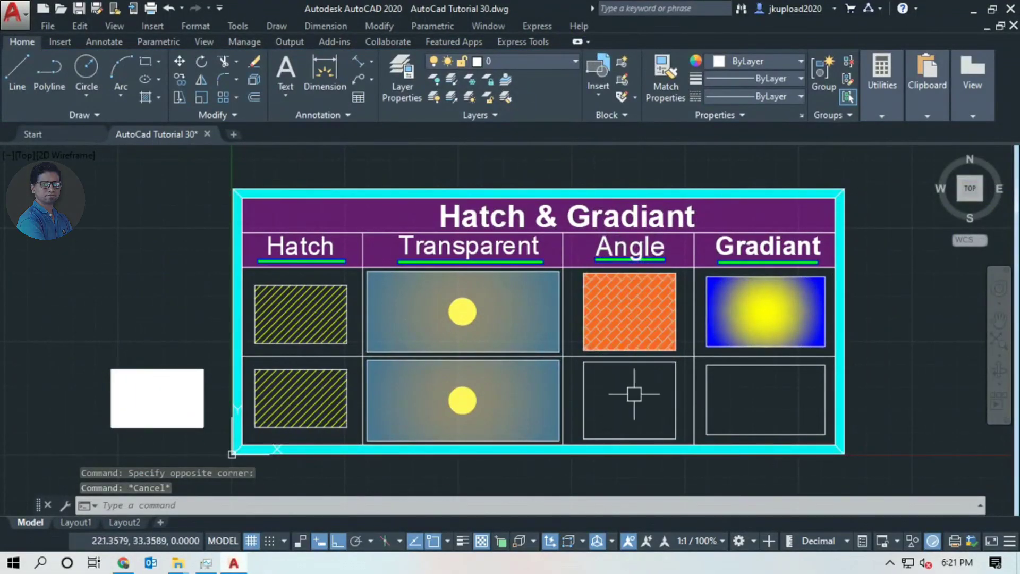
# Rotate the orange AR-B816 brick hatch in the upper Angle cell away from 45°.
pyautogui.click(628, 324)
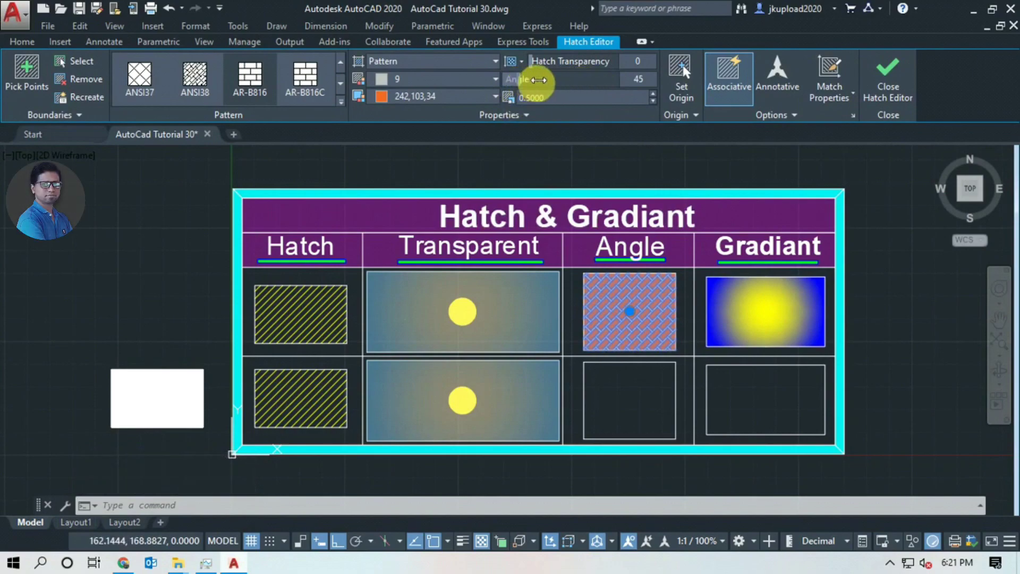
pyautogui.moveTo(538, 80); pyautogui.dragTo(605, 83)
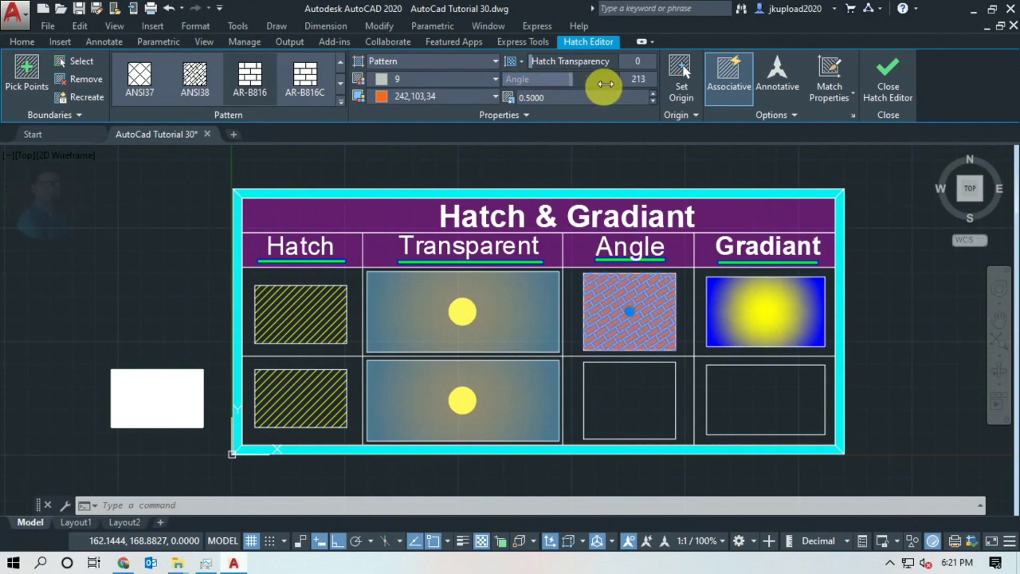
pyautogui.press('Escape')
pyautogui.moveTo(674, 399); pyautogui.dragTo(558, 409, button='middle')
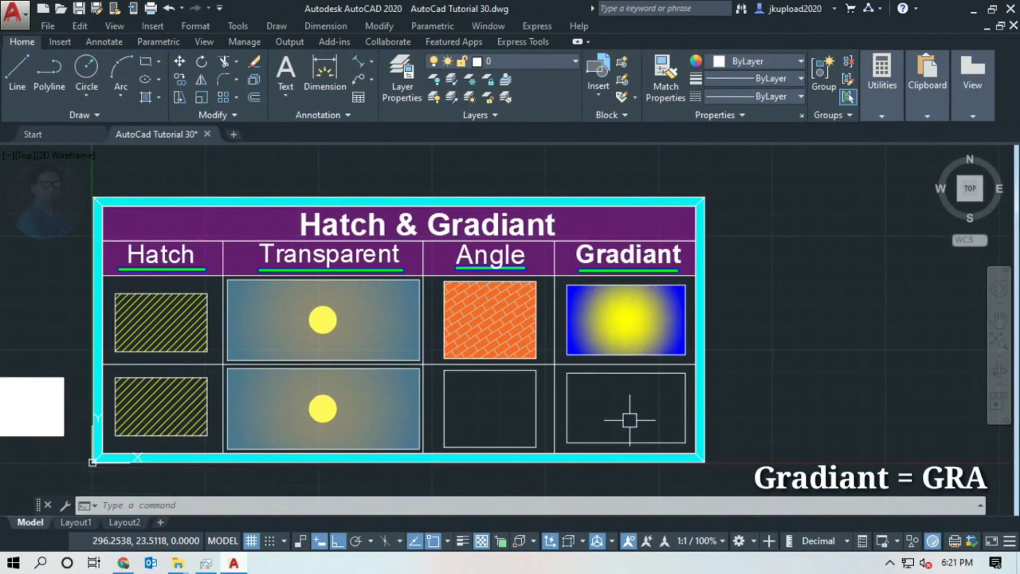
# Add a blue-to-yellow GRADIENT fill to the lower Angle and Gradiant cells.
pyautogui.write('Gr')
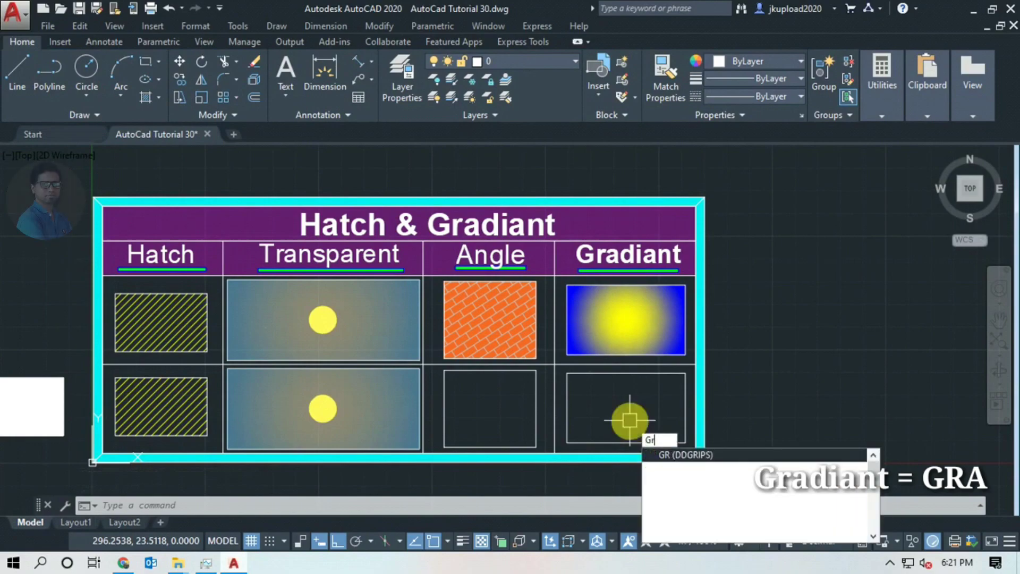
pyautogui.write('a')
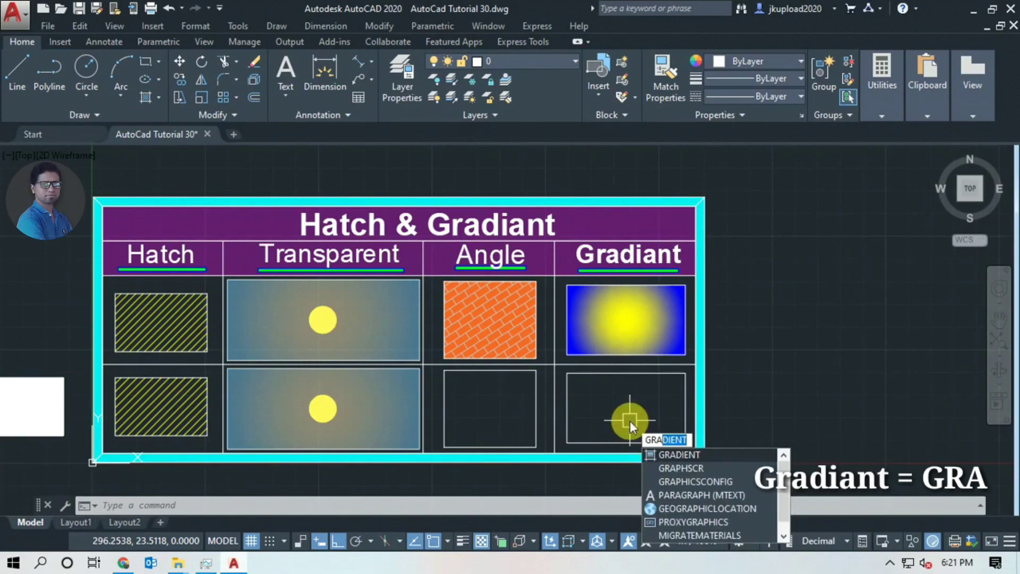
pyautogui.press('Return')
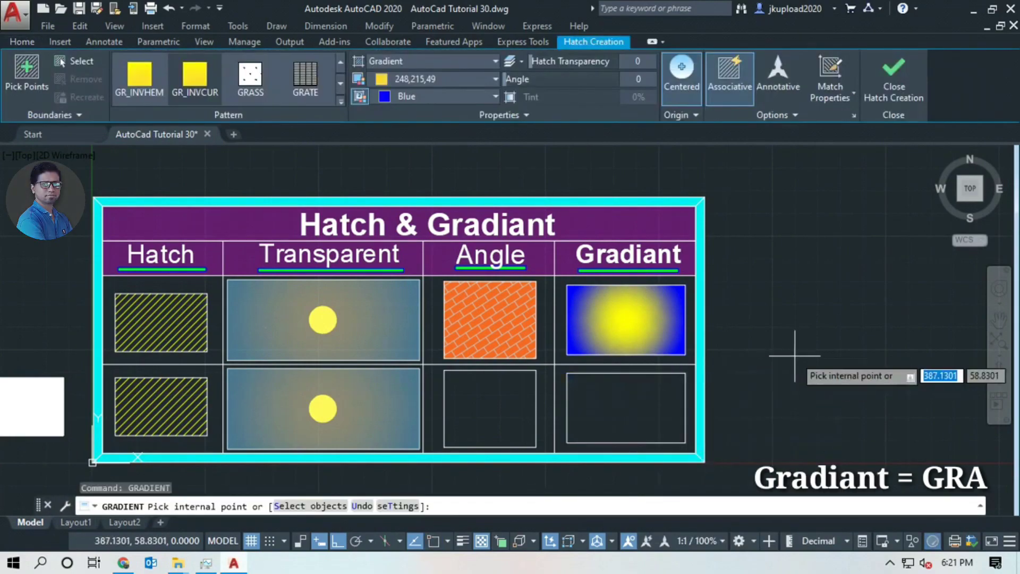
pyautogui.moveTo(792, 352); pyautogui.dragTo(764, 330, button='middle')
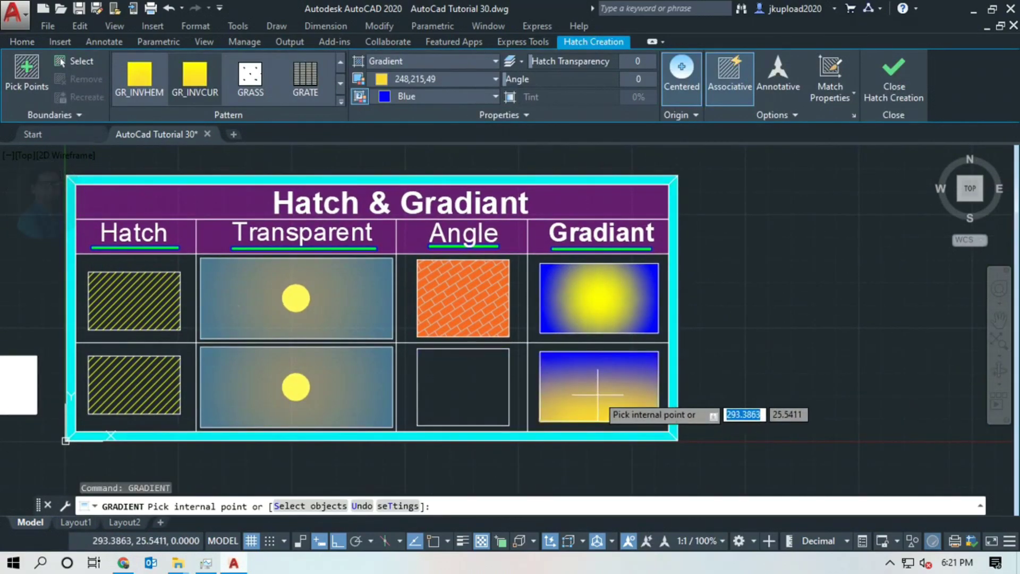
pyautogui.click(467, 399)
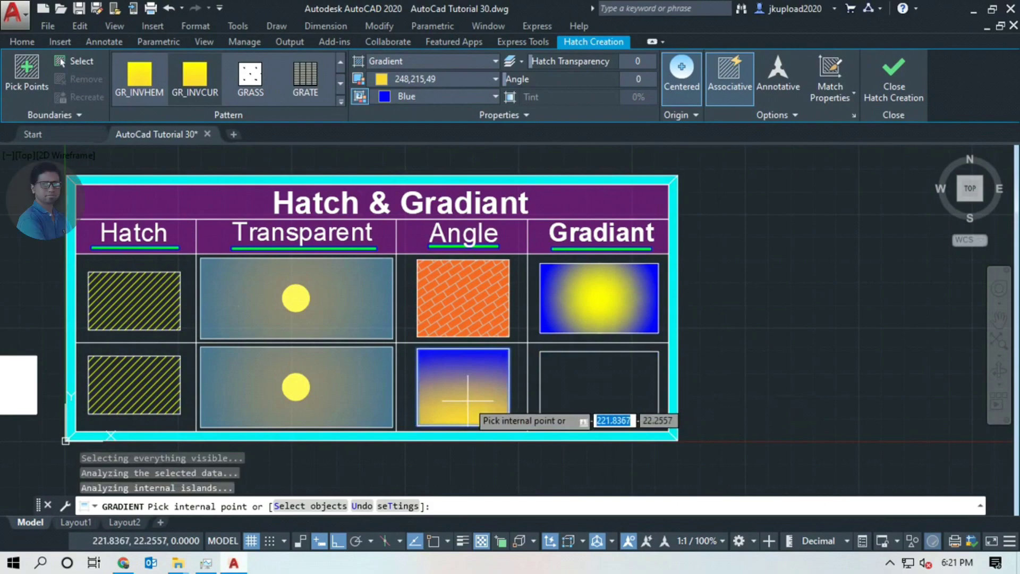
pyautogui.click(577, 393)
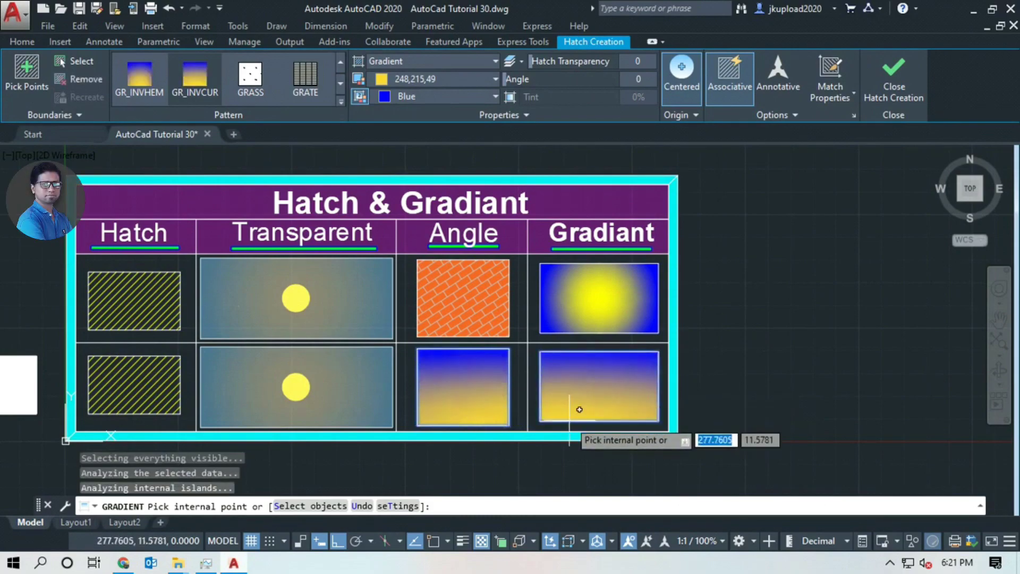
pyautogui.press('Return')
pyautogui.moveTo(578, 398); pyautogui.dragTo(613, 382, button='middle')
# Select the two lower gradient fills and switch them to the GR_INVCUR pattern.
pyautogui.click(613, 382)
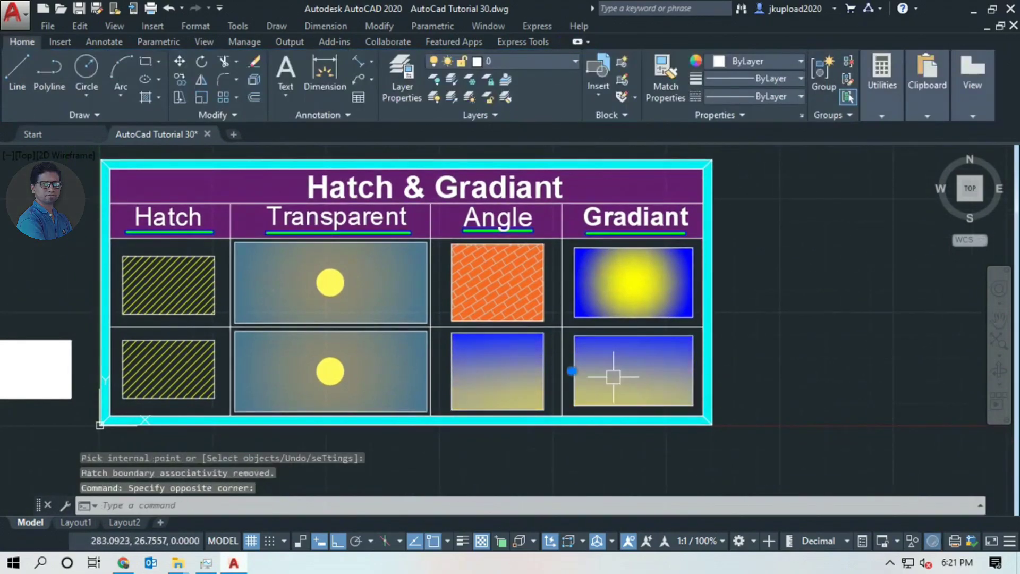
pyautogui.click(578, 417)
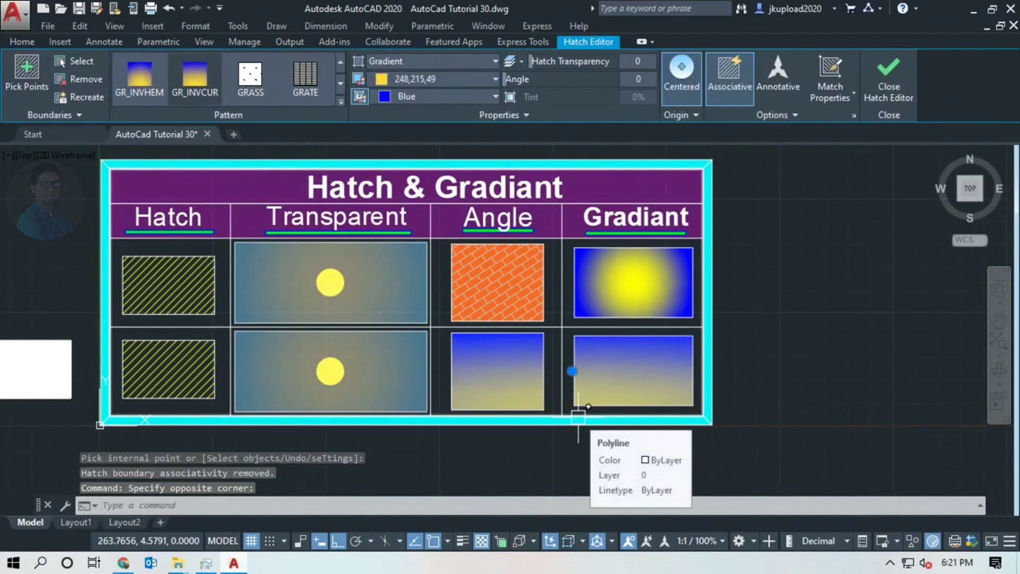
pyautogui.scroll(2, 569, 394)
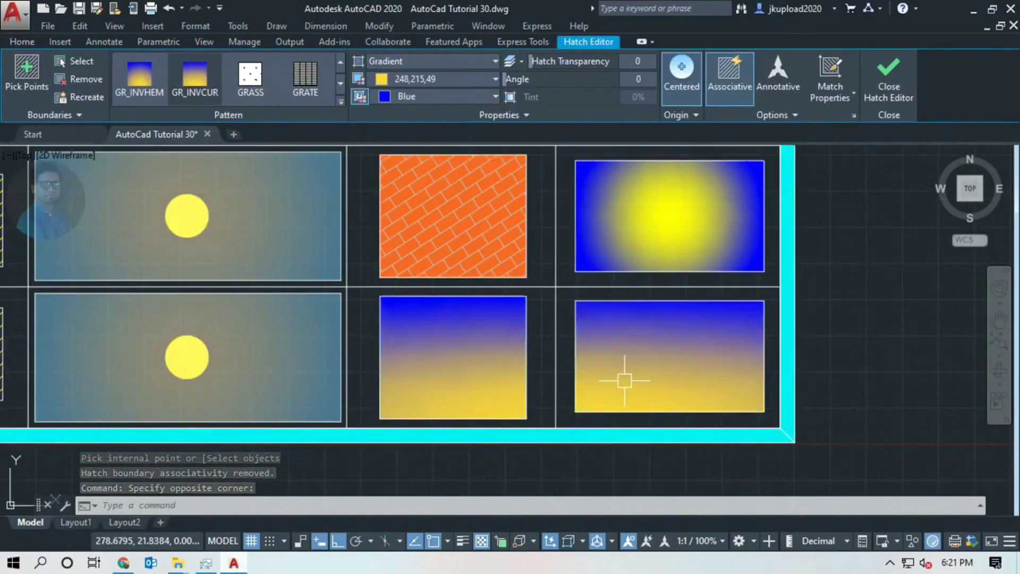
pyautogui.press('Escape')
pyautogui.moveTo(672, 357); pyautogui.dragTo(596, 401, button='middle')
pyautogui.click(547, 405)
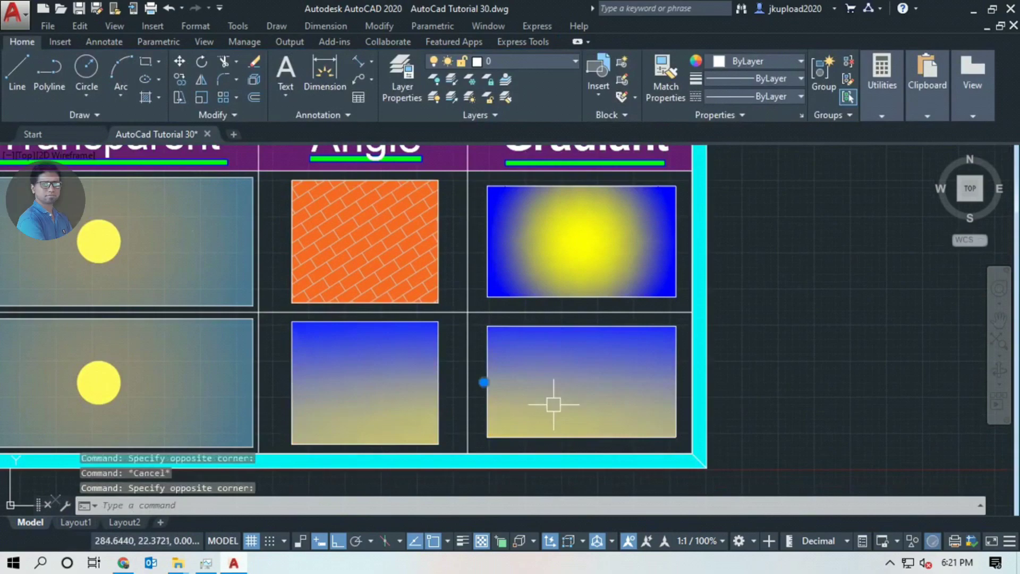
pyautogui.click(195, 85)
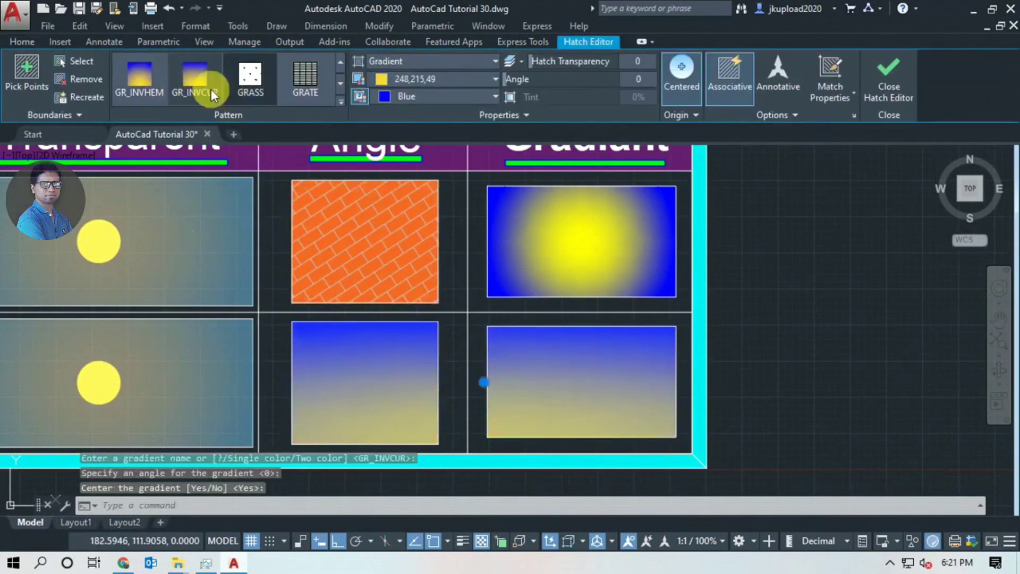
# Set gradient Color 1 to 152,152,204 and Color 2 to 242,113,114.
pyautogui.click(285, 78)
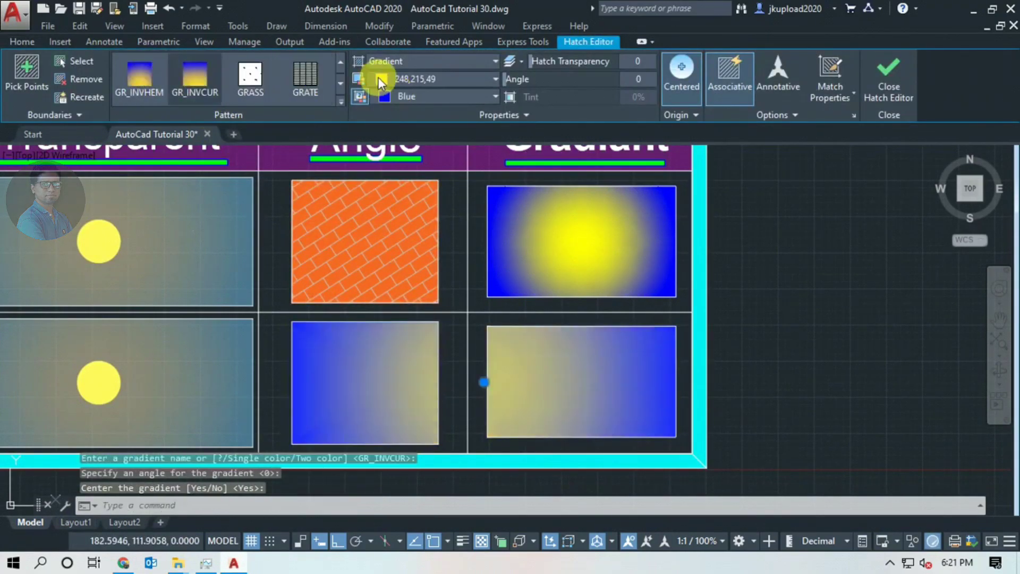
pyautogui.click(382, 79)
pyautogui.click(403, 115)
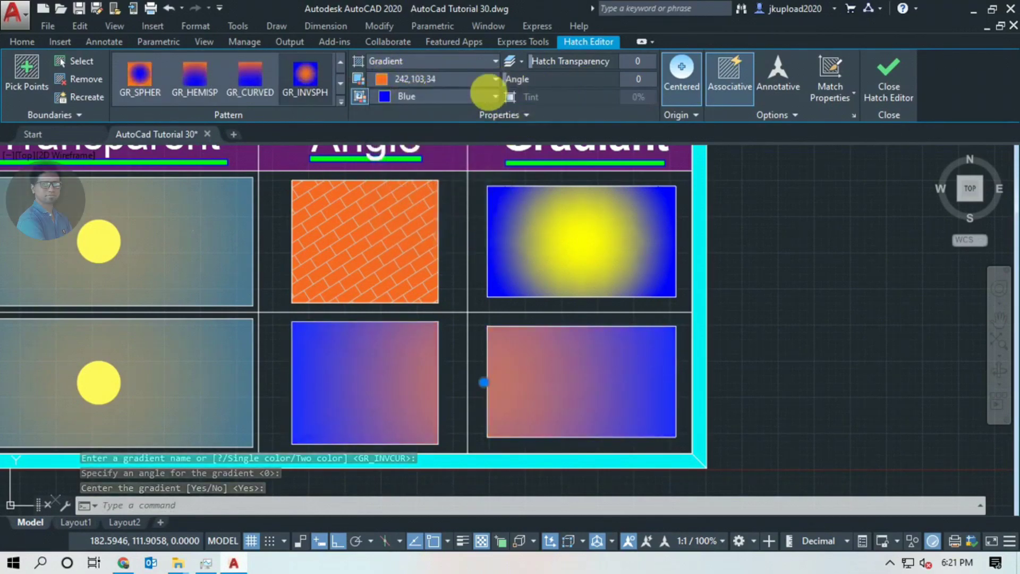
pyautogui.click(416, 96)
pyautogui.click(425, 168)
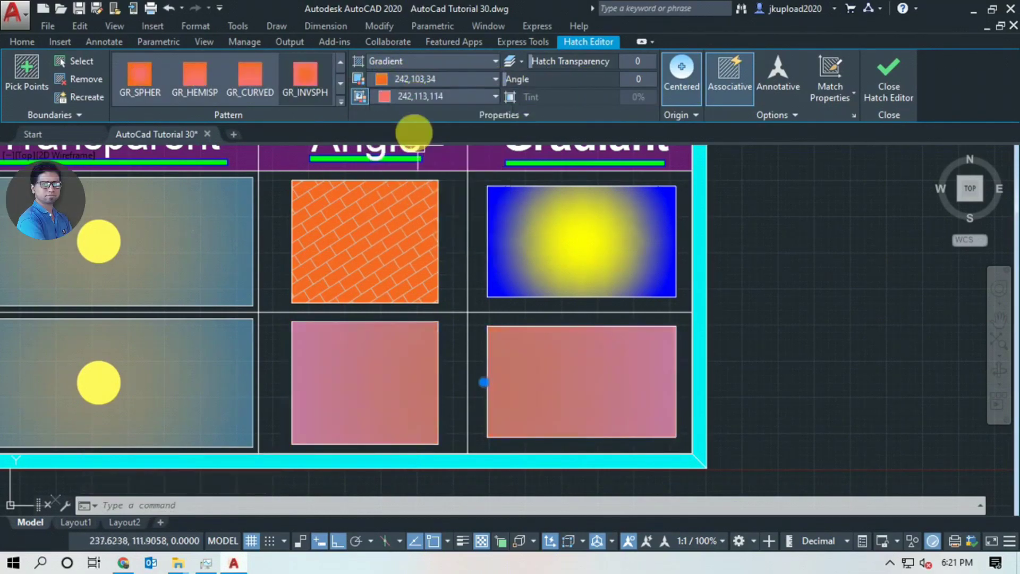
pyautogui.click(400, 79)
pyautogui.click(406, 103)
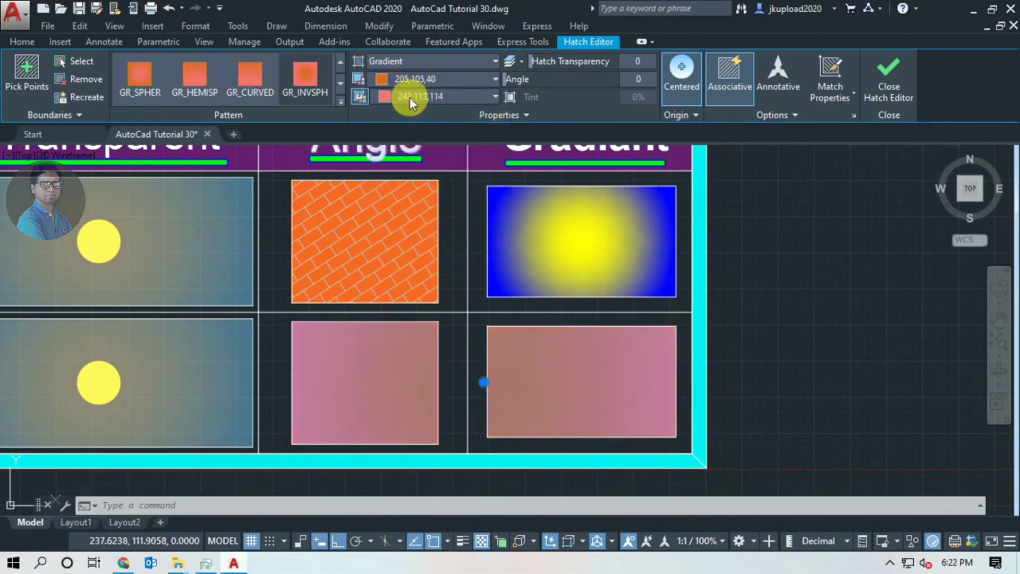
pyautogui.click(425, 99)
pyautogui.click(456, 153)
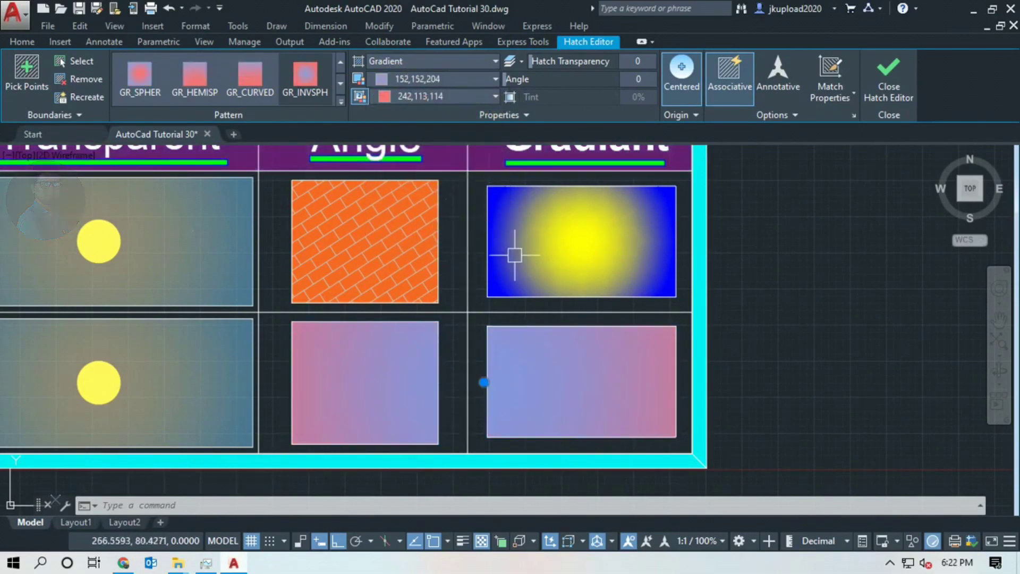
pyautogui.click(587, 364)
pyautogui.click(380, 260)
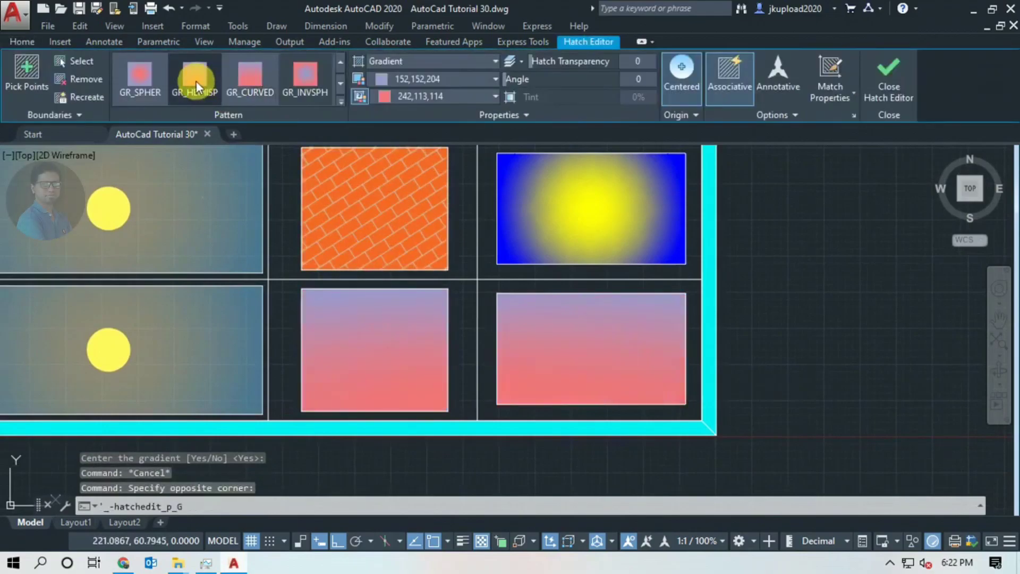
pyautogui.click(294, 75)
# Close the Hatch Editor and zoom out to show the complete Hatch & Gradiant table.
pyautogui.press('Escape')
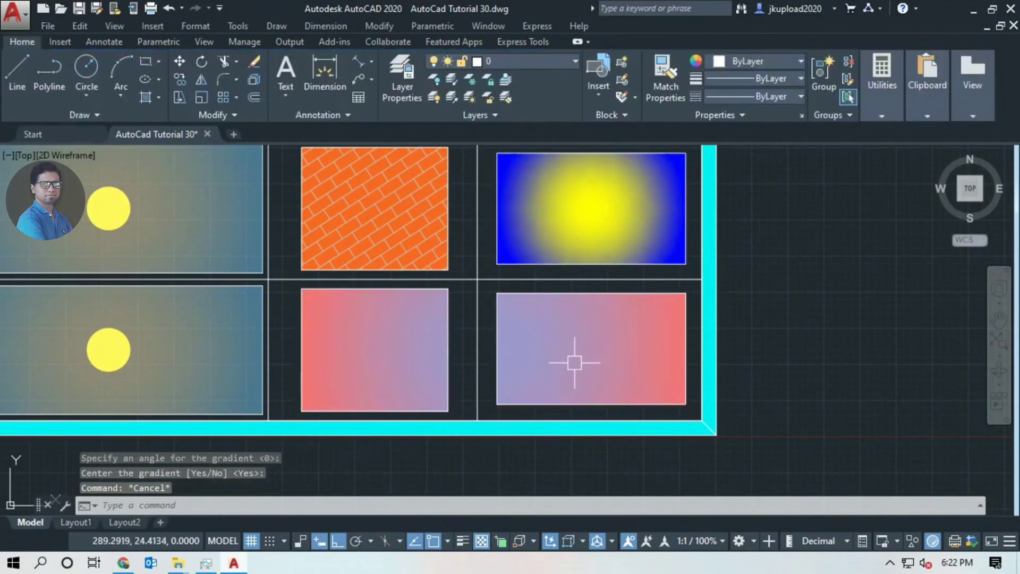
pyautogui.click(565, 359)
pyautogui.scroll(-4, 565, 359)
pyautogui.press('Escape')
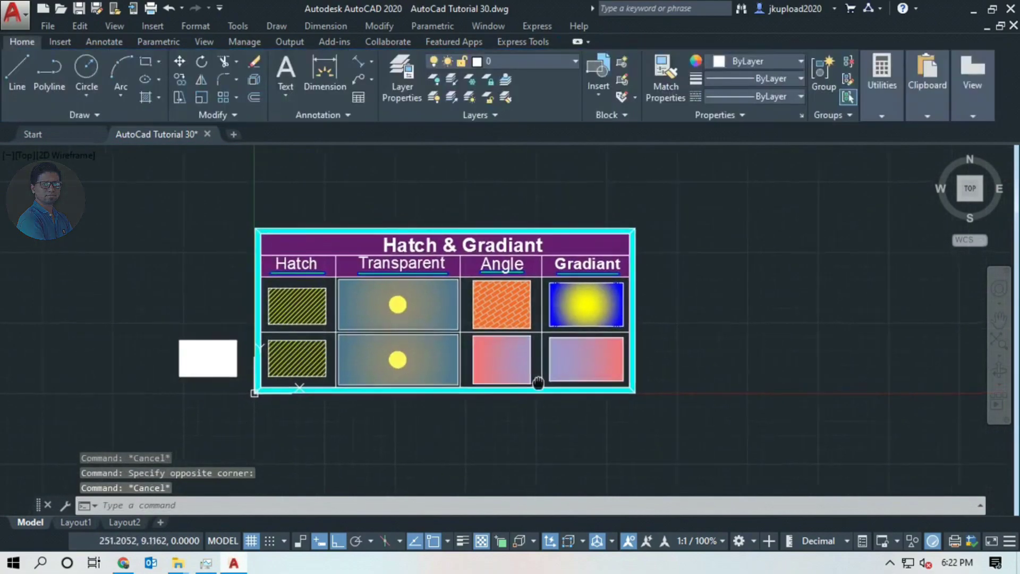